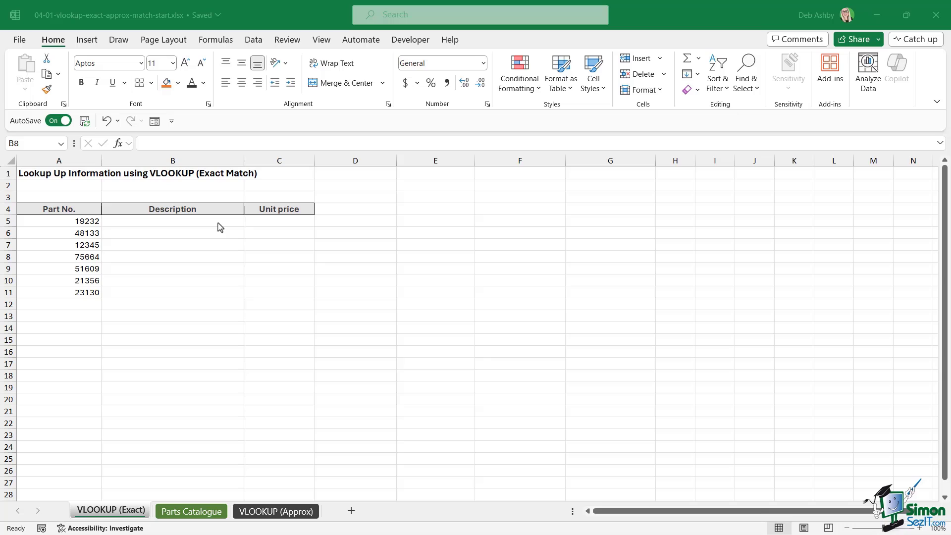
- Examine the part numbers in A5:A11 and the Part Number, Description and Price columns of the Parts Catalogue sheet
left_click(198, 255)
left_click(138, 232)
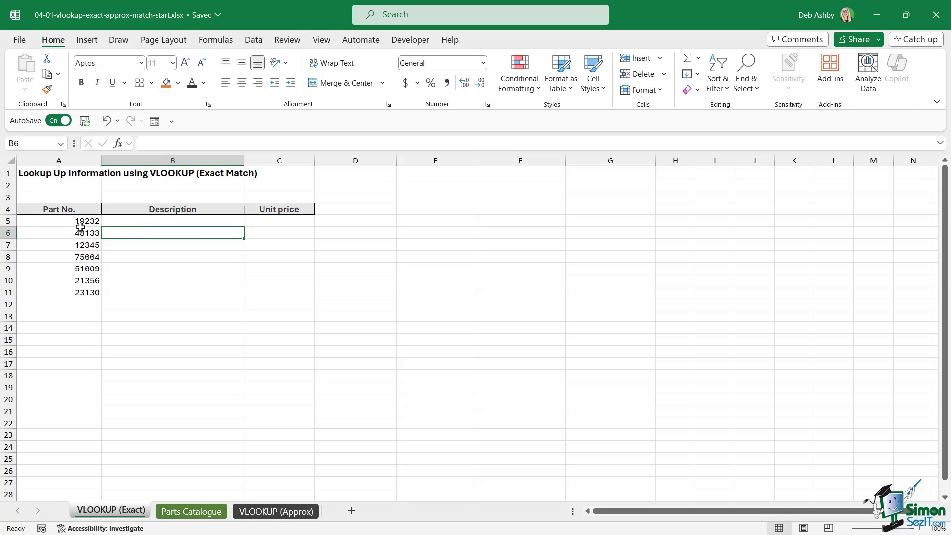
left_click_drag(76, 221, 74, 293)
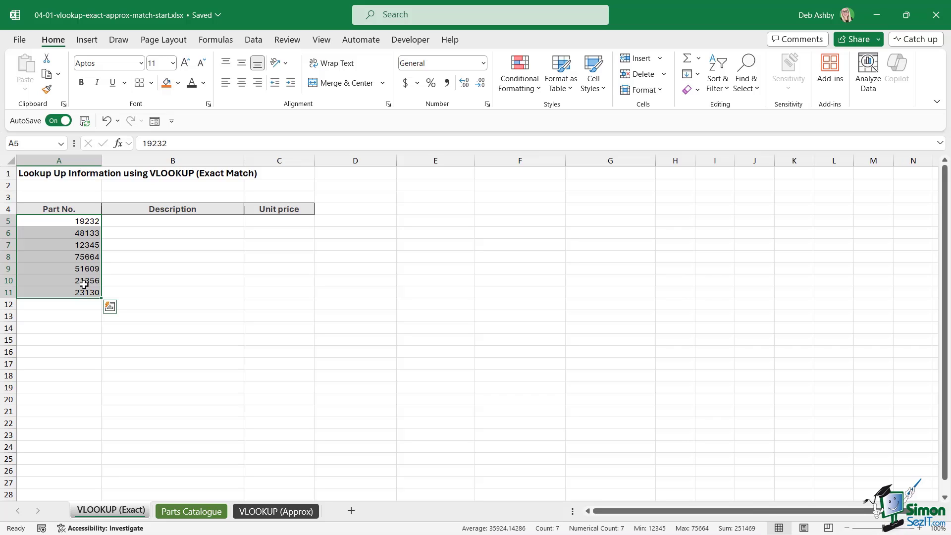
left_click(186, 512)
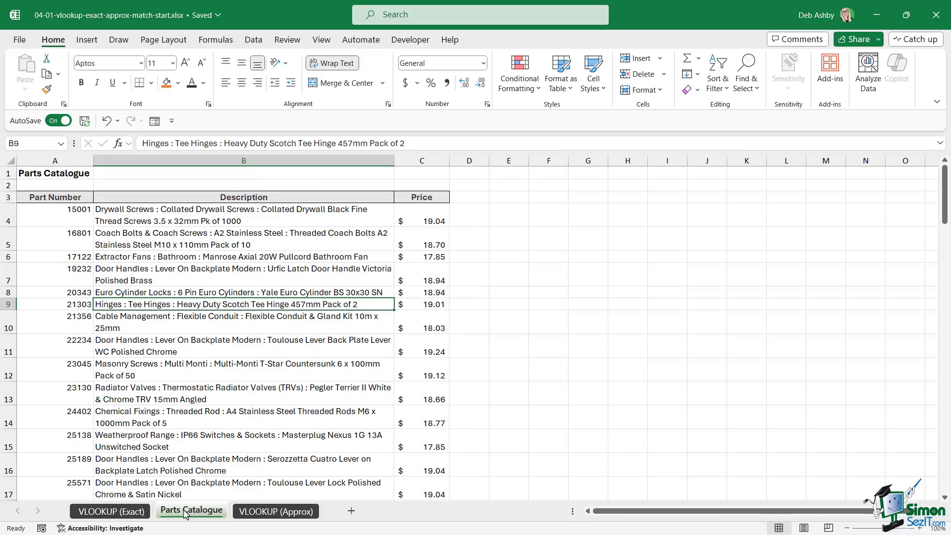
left_click(251, 247)
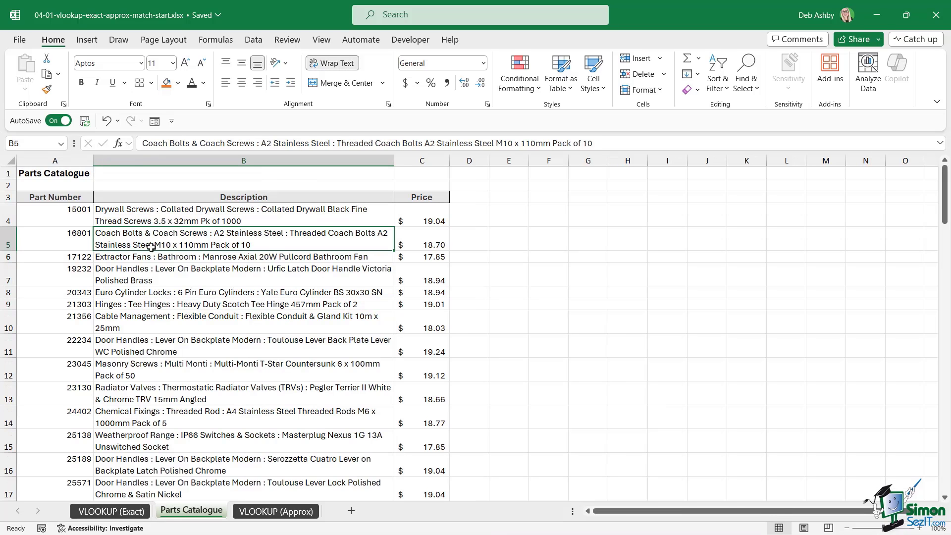
left_click(58, 171)
key("ctrl+a")
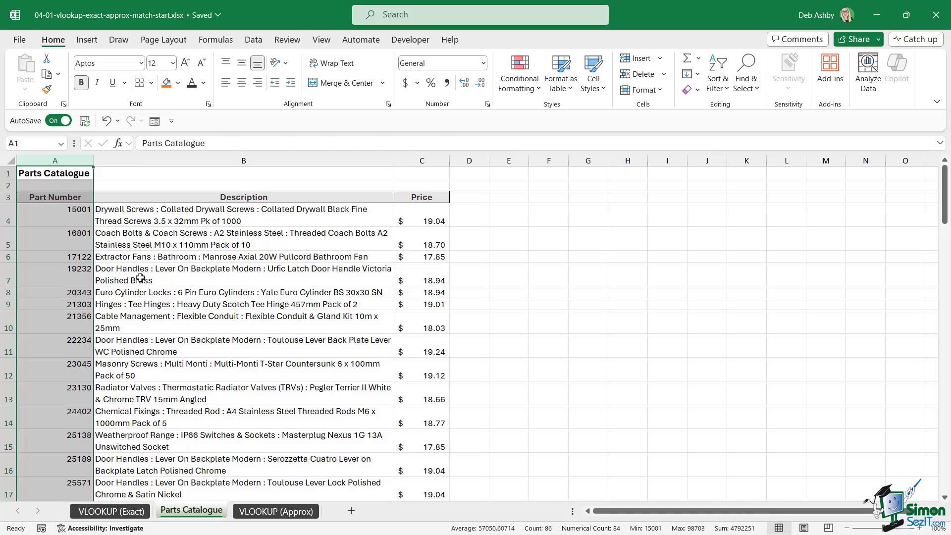
left_click(160, 263)
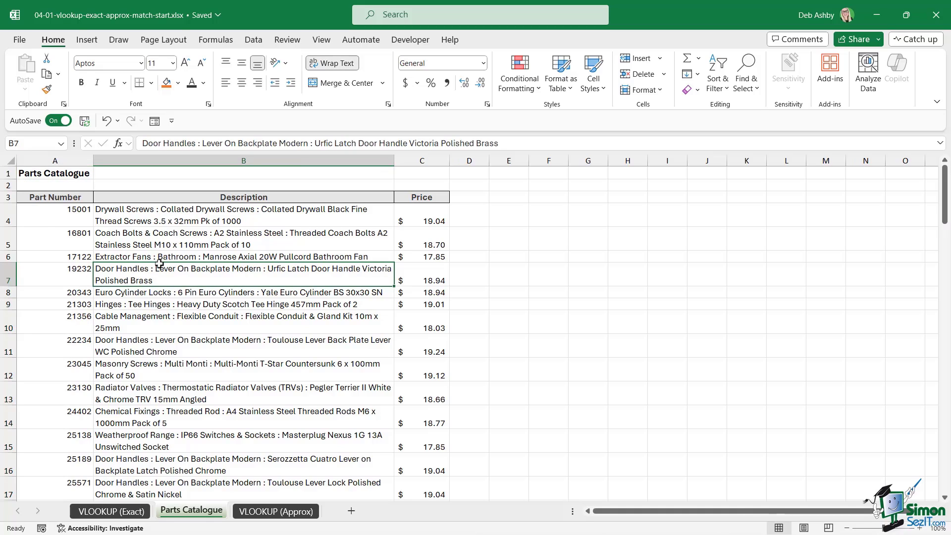
left_click(53, 157)
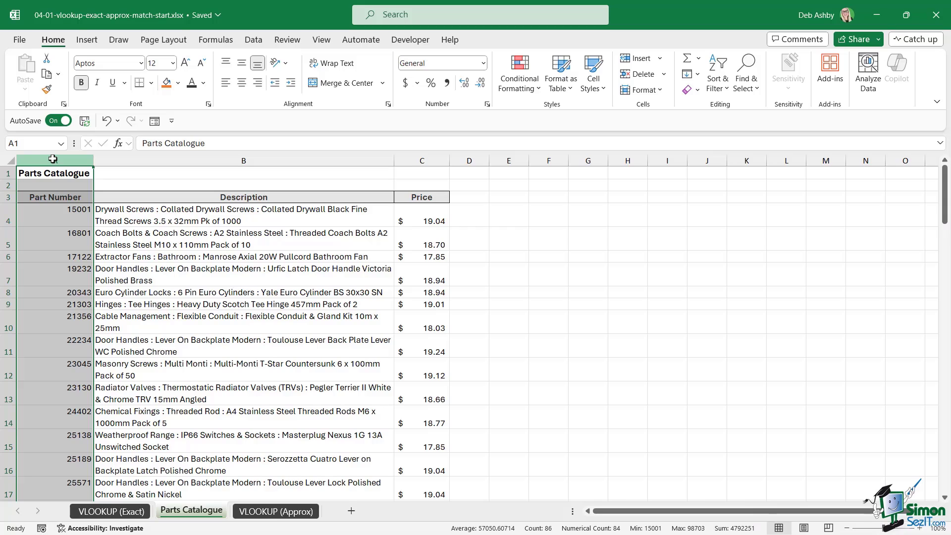
left_click(247, 217)
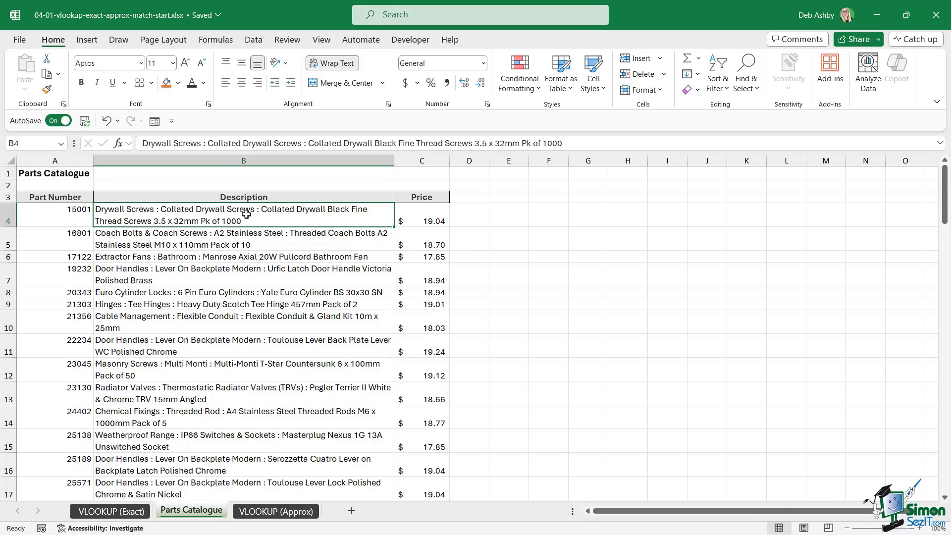
left_click(419, 219)
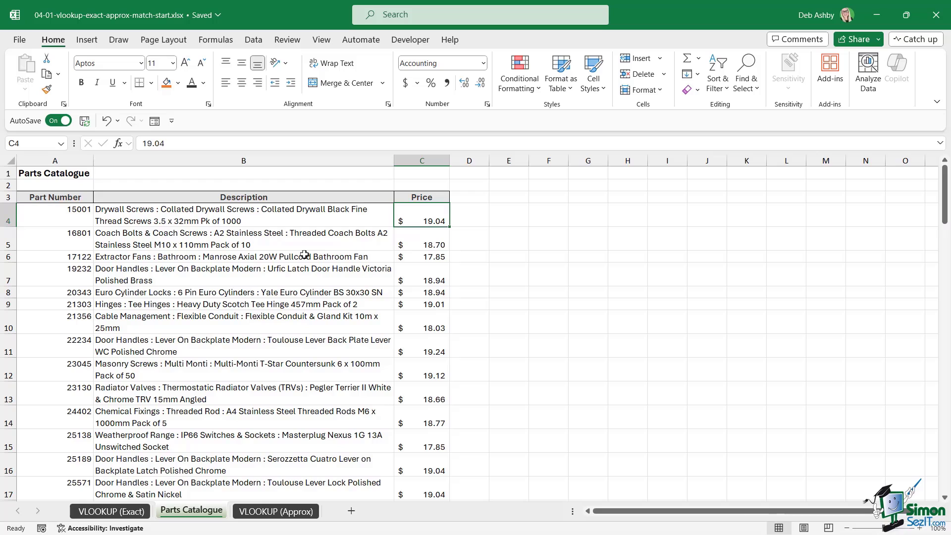
- Compare the first part number and empty Description cell on the VLOOKUP (Exact) sheet with the catalogue's description and price columns
left_click(132, 516)
left_click(157, 221)
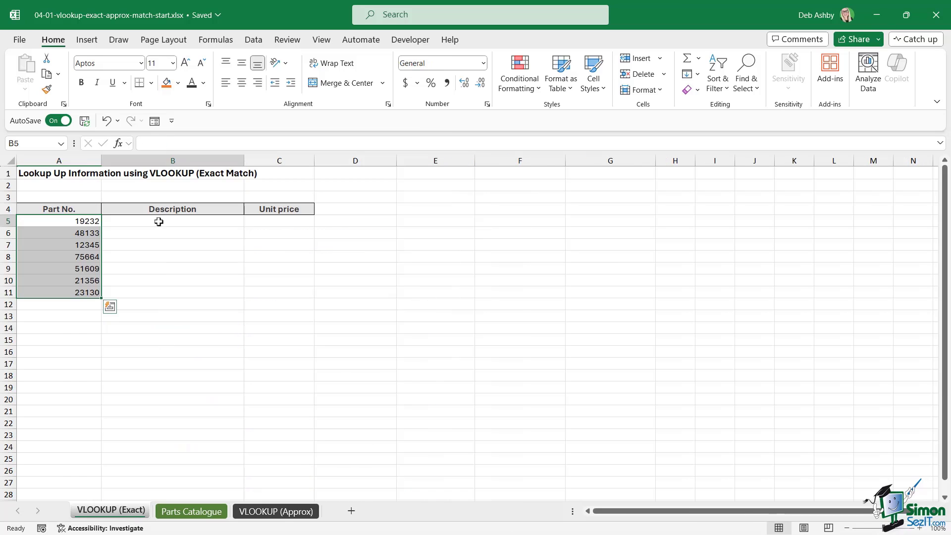
left_click(61, 220)
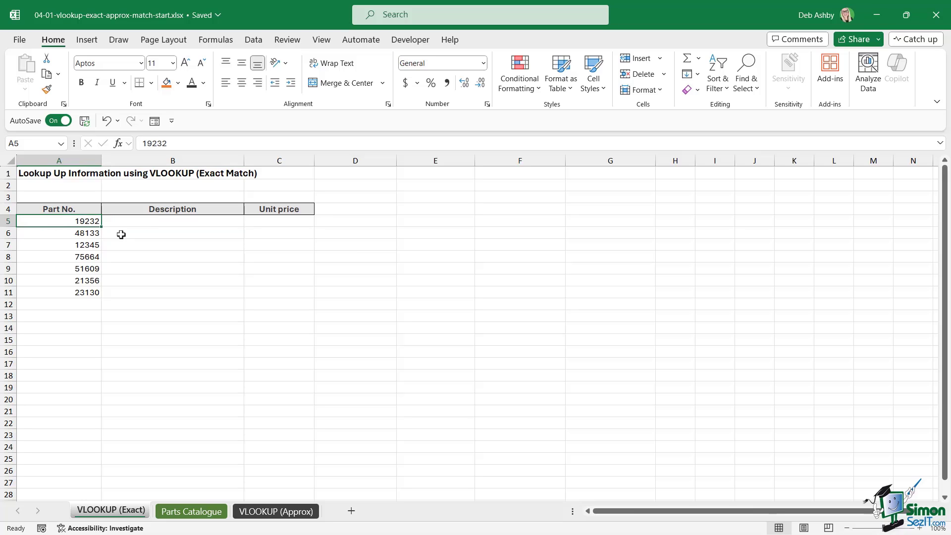
left_click(188, 514)
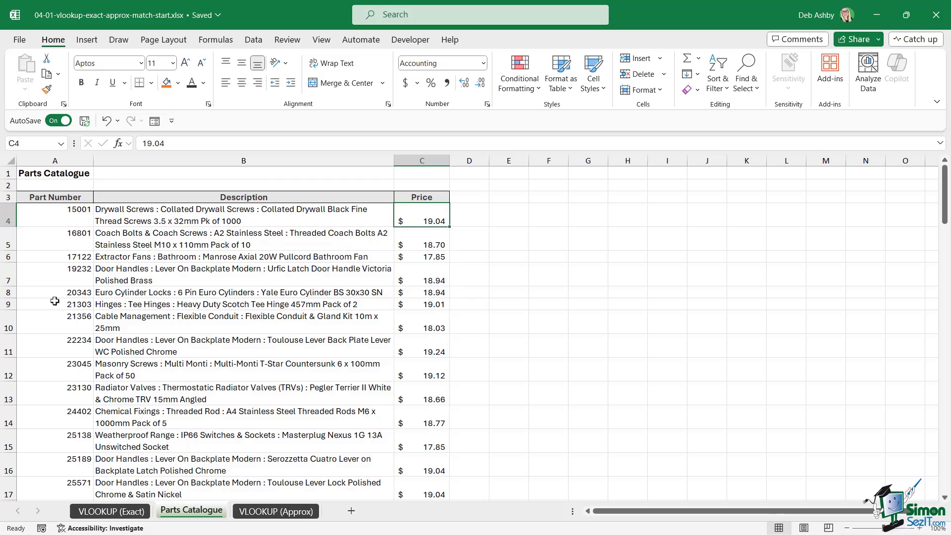
left_click(216, 212)
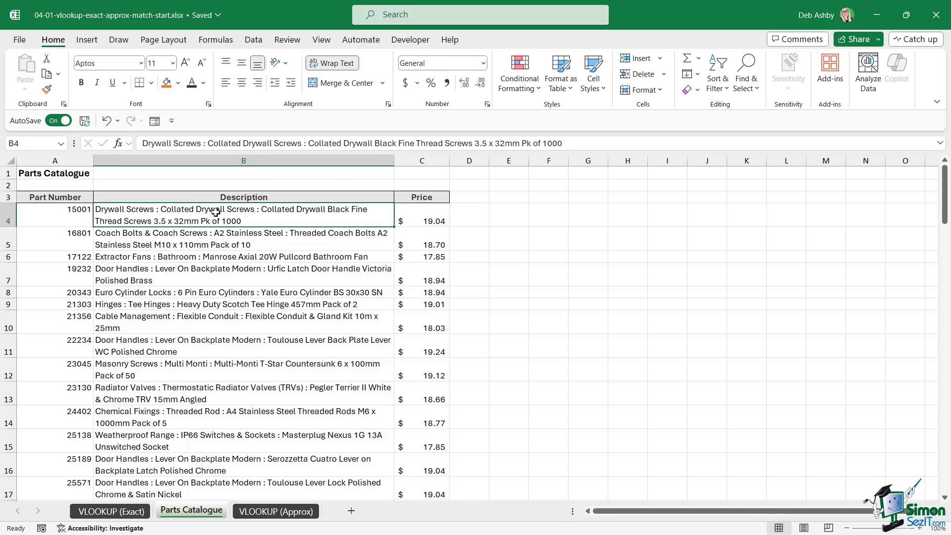
left_click(420, 207)
left_click(111, 511)
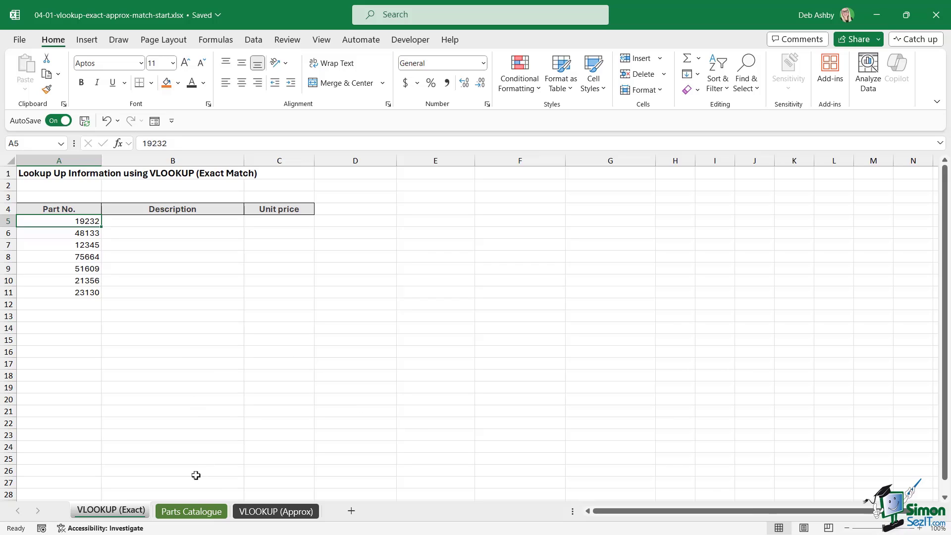
- Convert the Parts Catalogue data range A3:C87 into a table with headers
left_click(192, 512)
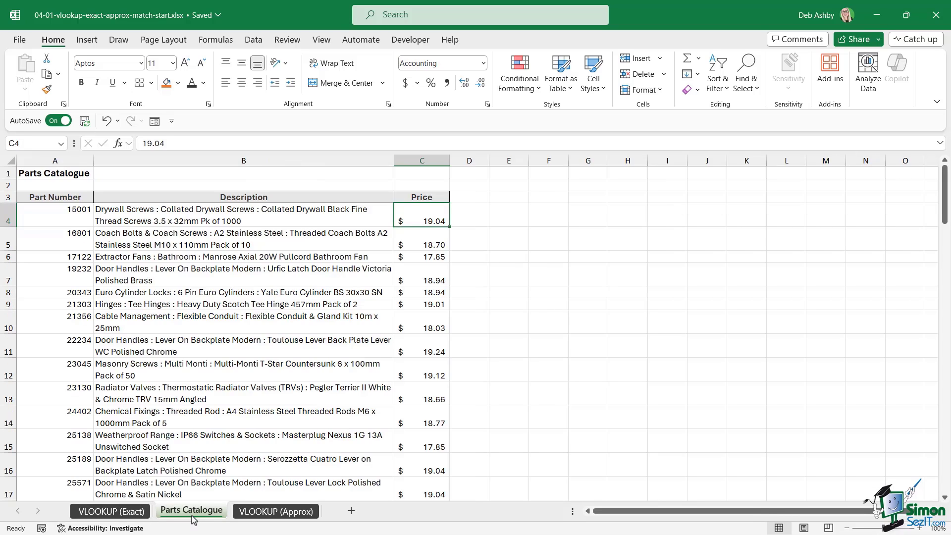
left_click(229, 276)
key("ctrl+t")
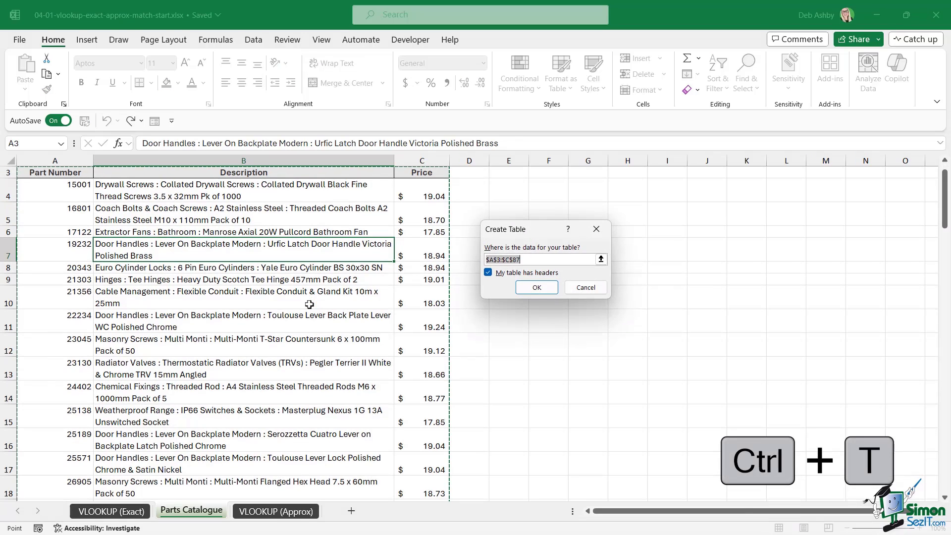
left_click(536, 287)
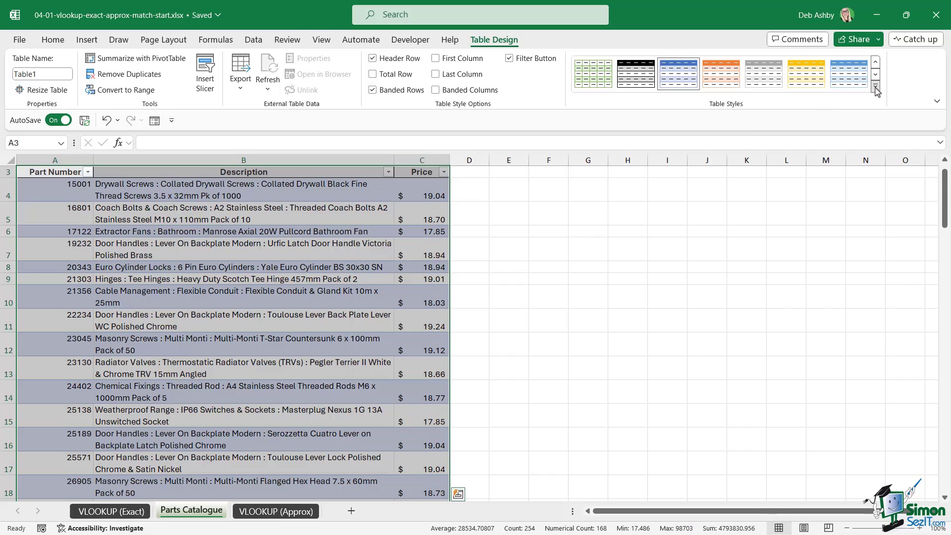
- Apply the None table style to the parts catalogue table
left_click(875, 86)
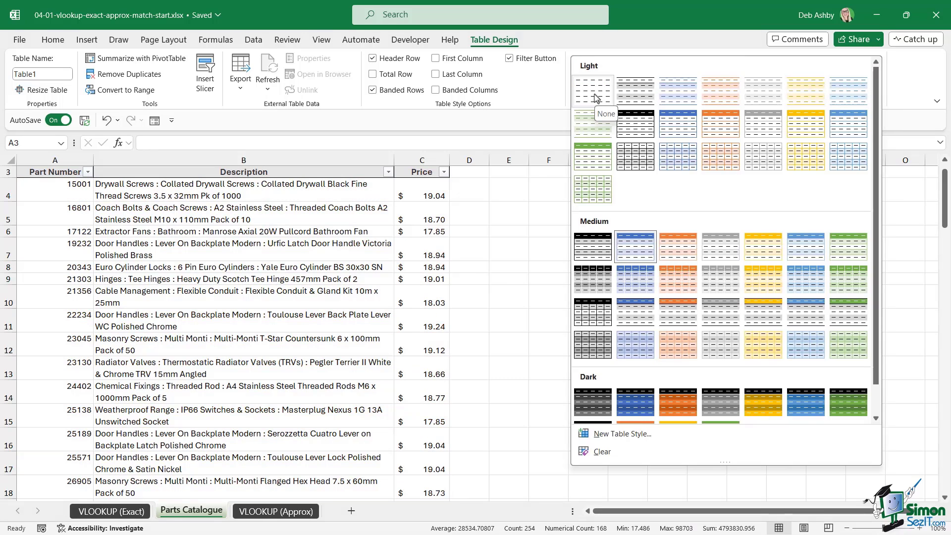
left_click(596, 96)
left_click(271, 258)
scroll(281, 267, "up", 1)
scroll(280, 266, "up", 1)
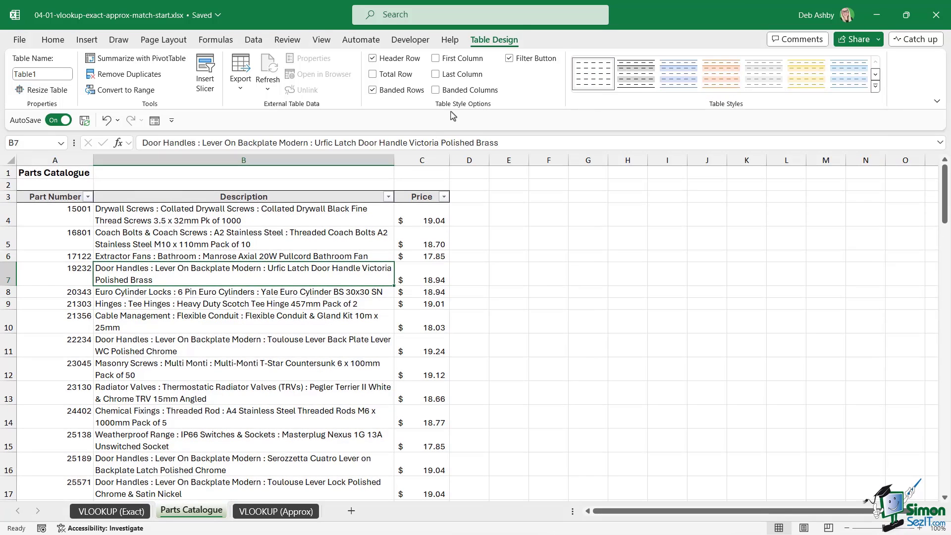
- Rename the parts catalogue table as PartsCatalogue
left_click(42, 74)
type("Partt")
key("BackSpace")
type("sCatalogue")
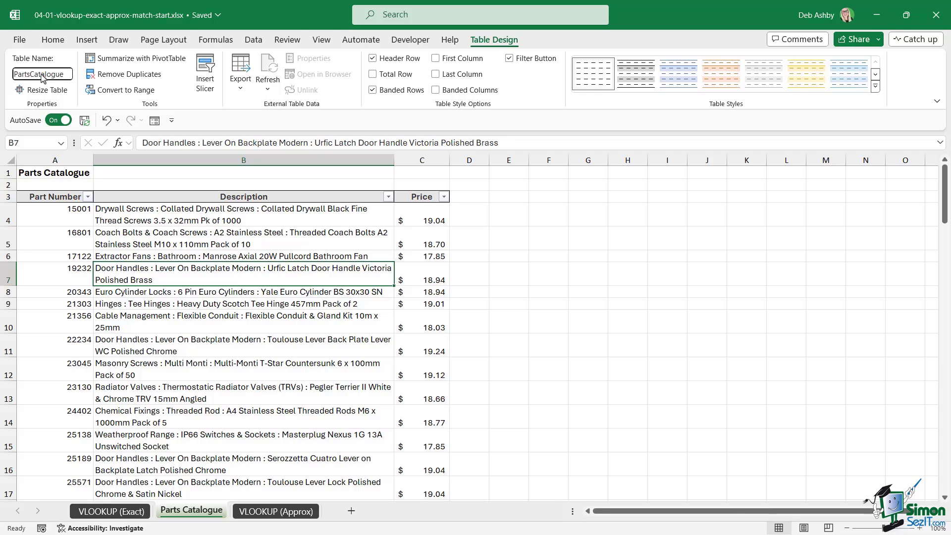
key("Return")
- Enter =VLOOKUP(A5,PartsCatalogue,2,FALSE) in cell B5 of the VLOOKUP (Exact) sheet and autofit the width of column B
key("ctrl+Page_Up")
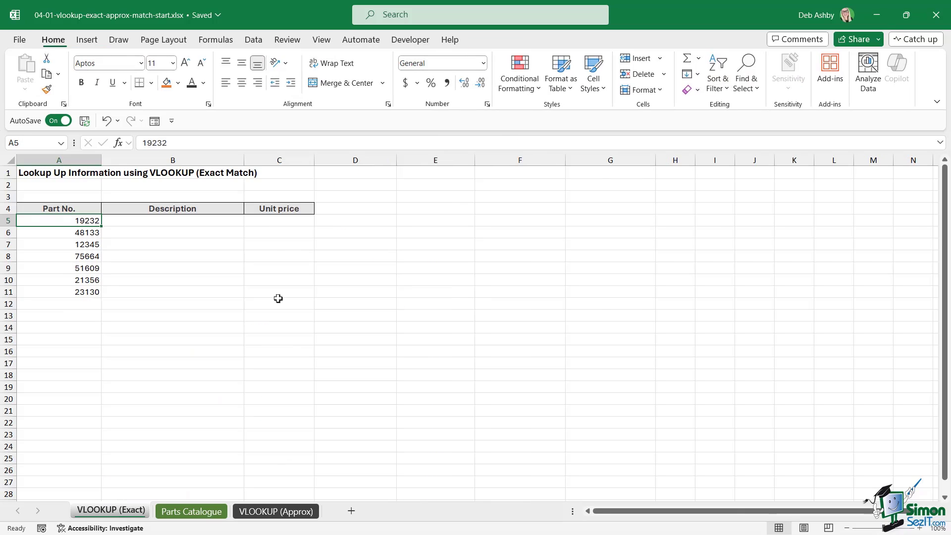
left_click(155, 223)
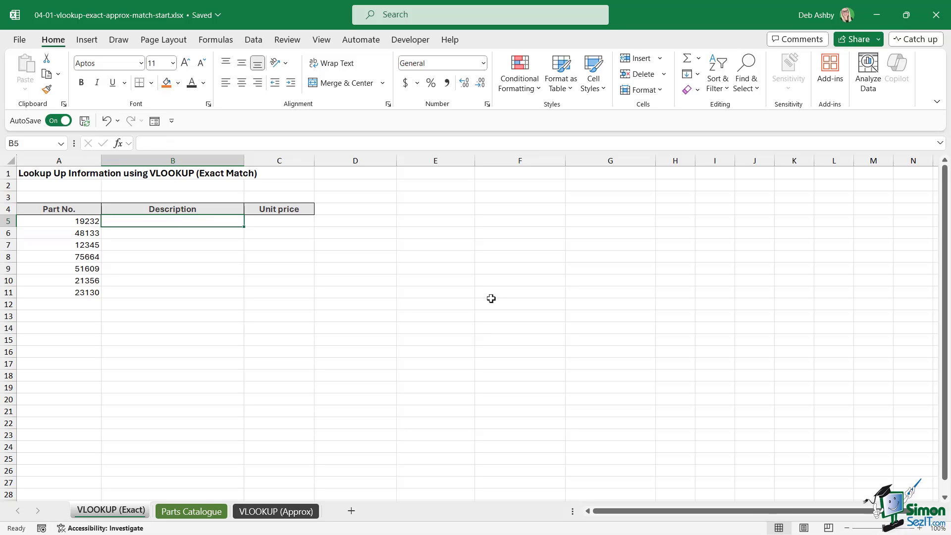
type("=VLOOKUP")
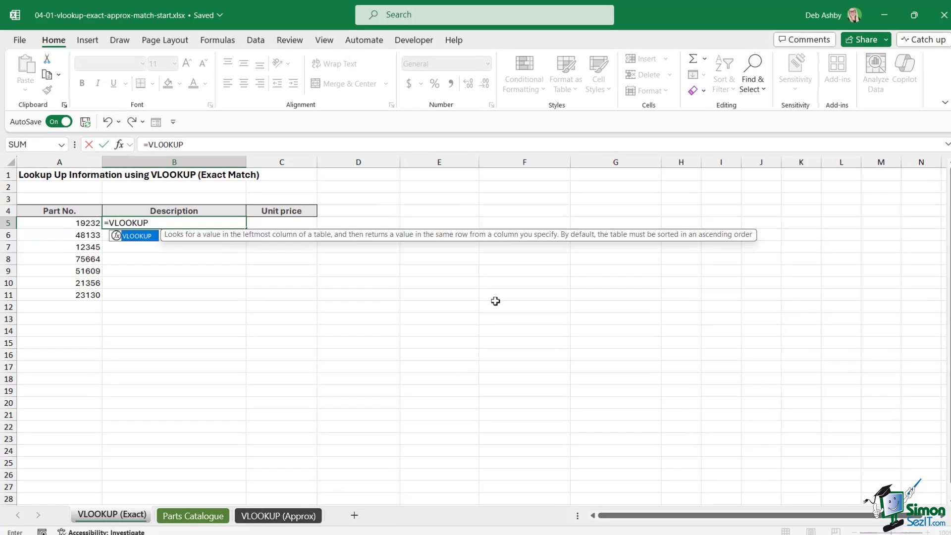
type("(")
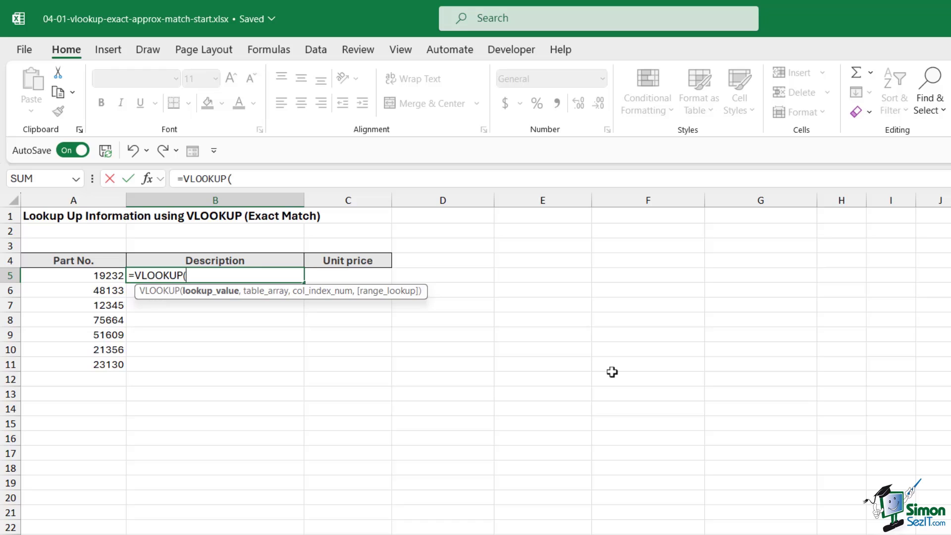
left_click(76, 277)
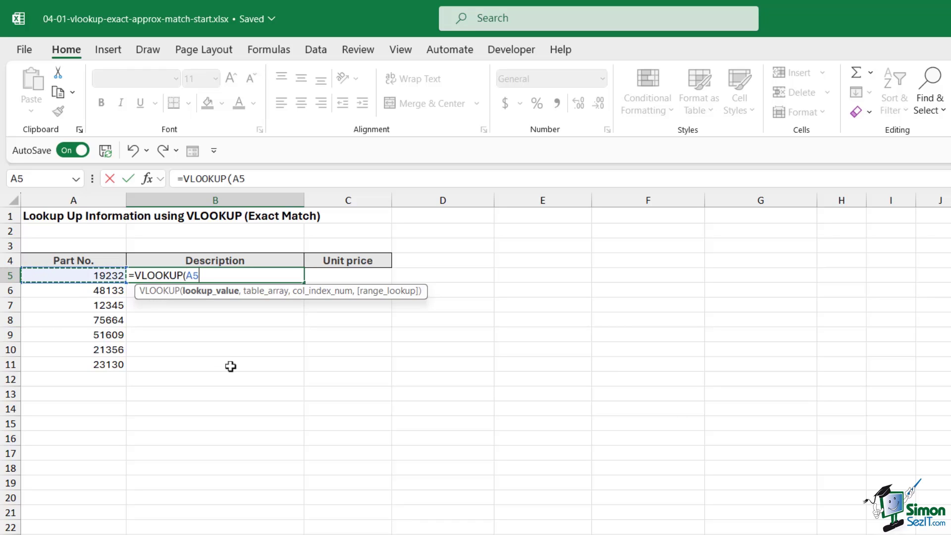
type(",")
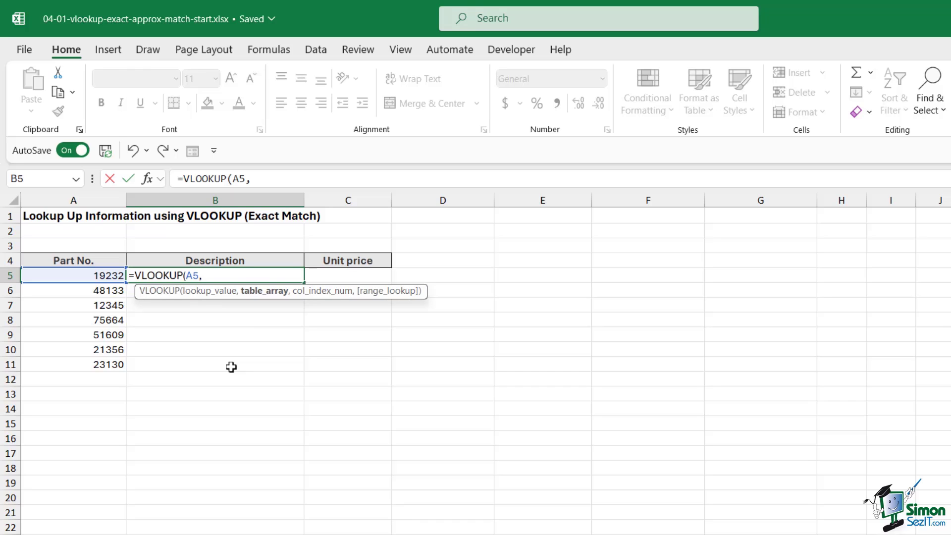
type("Part")
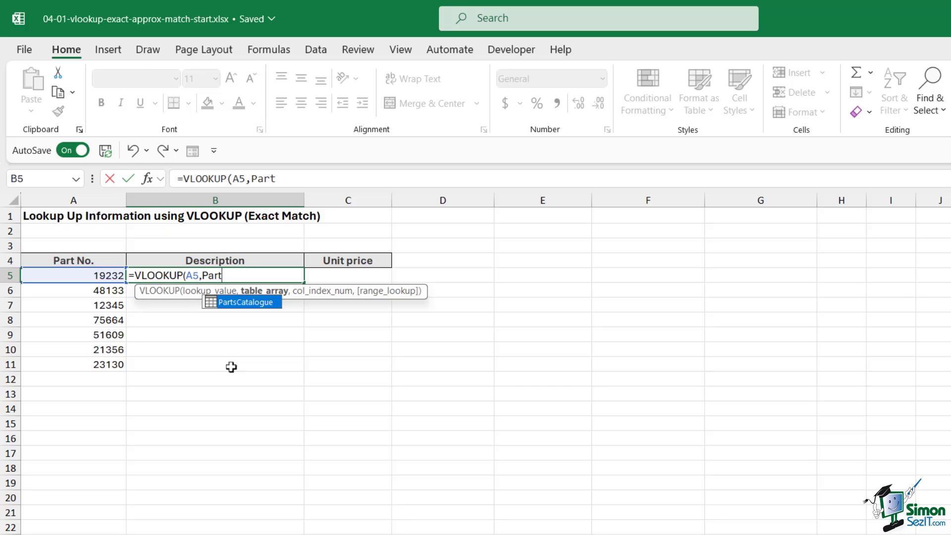
key("Tab")
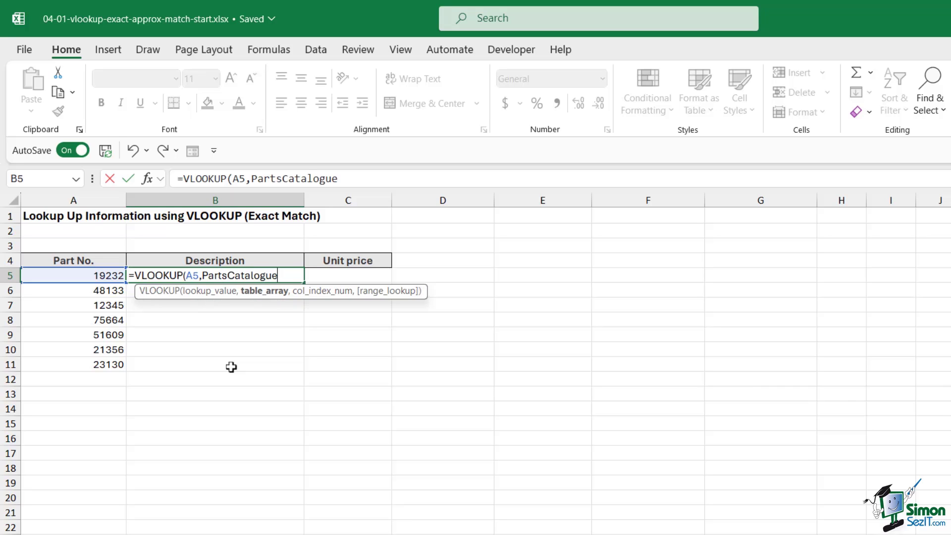
type(",")
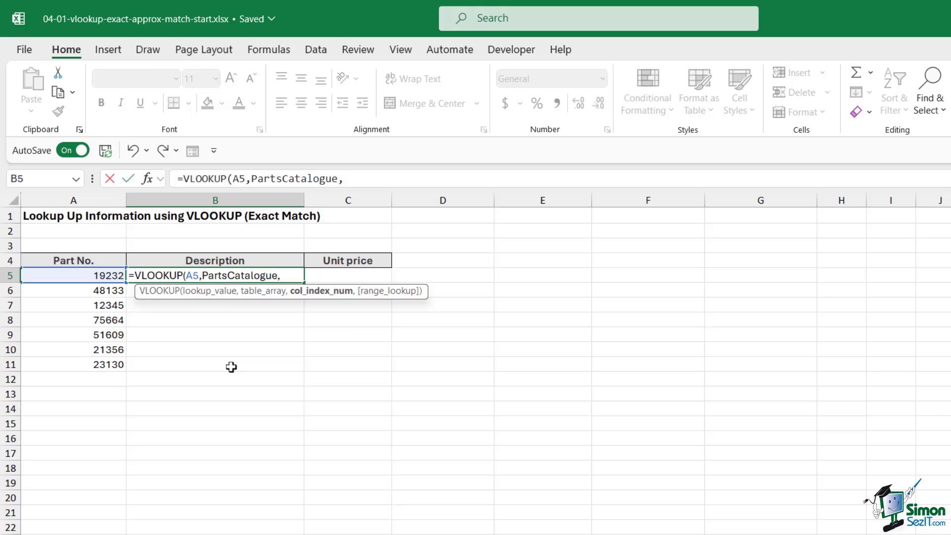
type("2,")
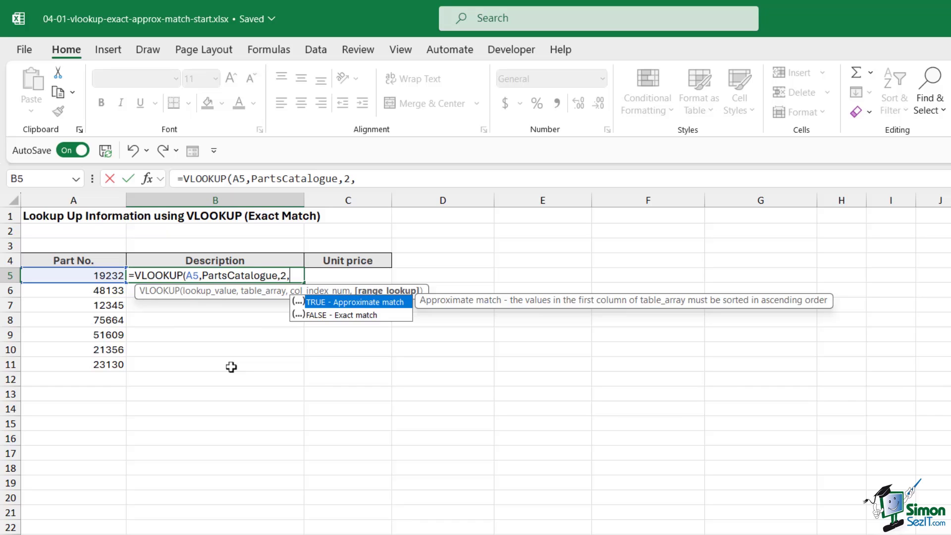
key("Down")
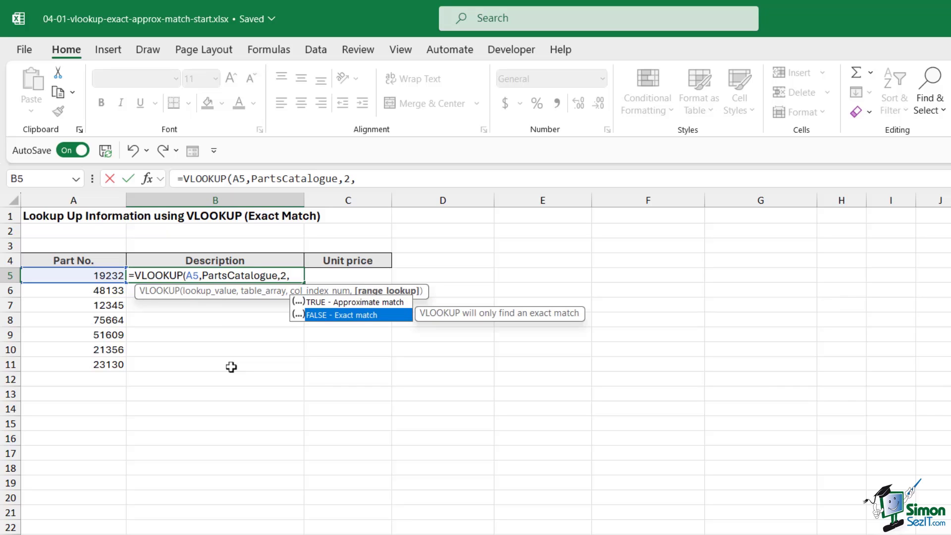
key("Tab")
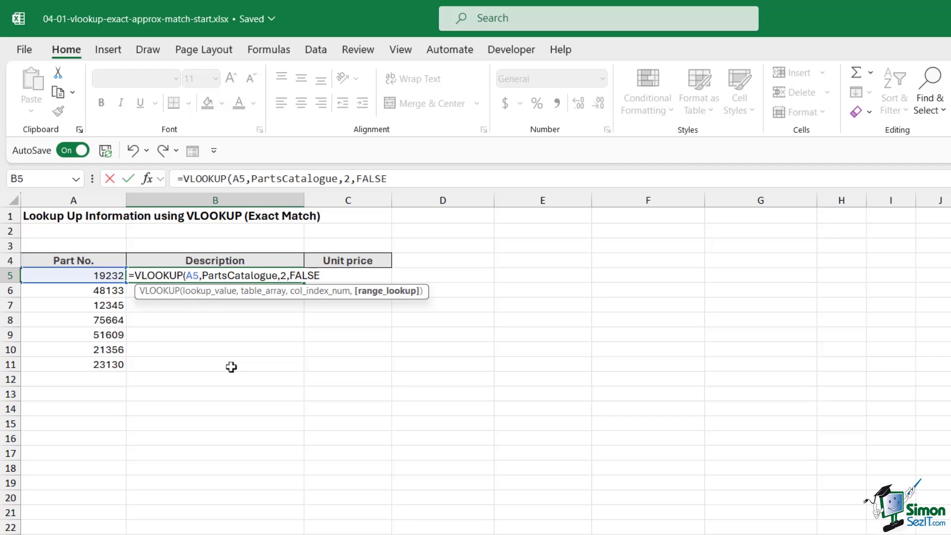
type(")")
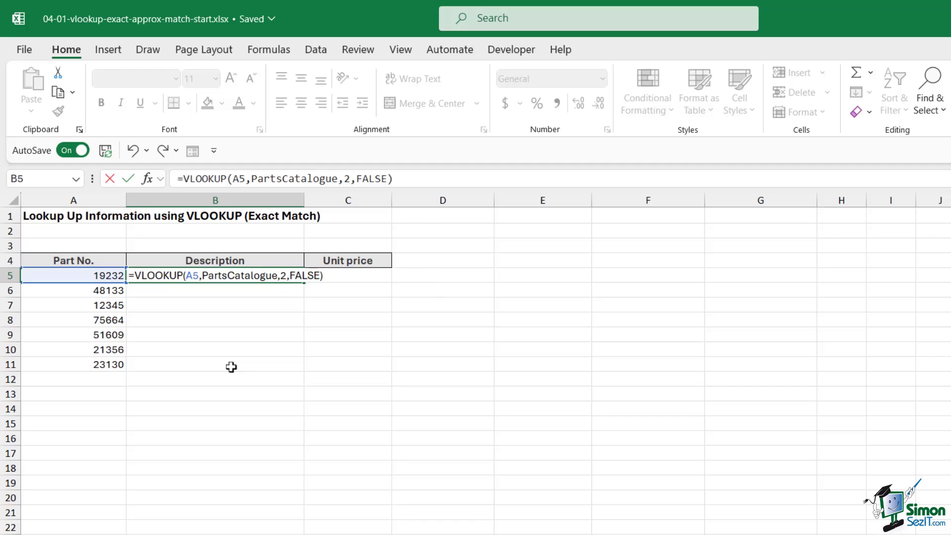
key("Return")
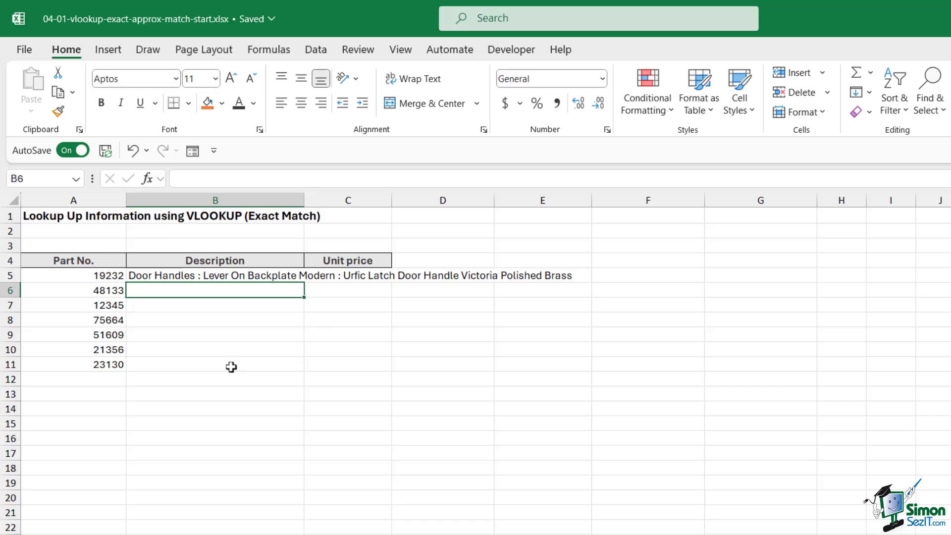
double_click(305, 199)
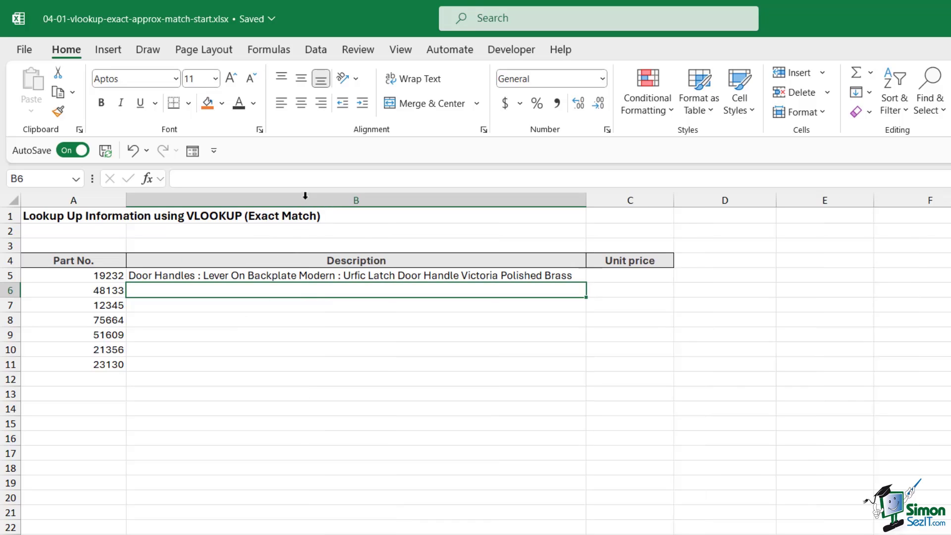
- Copy the VLOOKUP formula from B5 down to B11 and widen column B to fit the descriptions
left_click(357, 385)
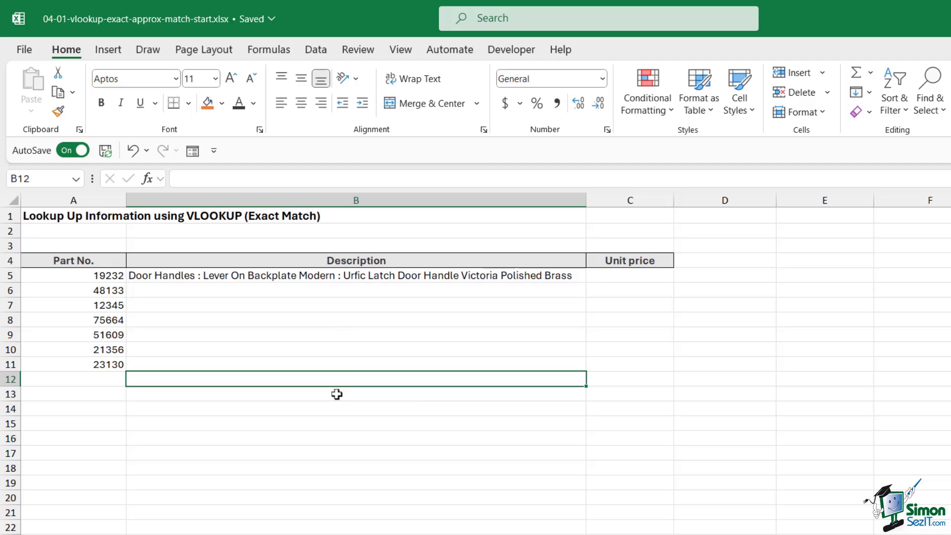
left_click(431, 279)
left_click_drag(585, 303, 577, 369)
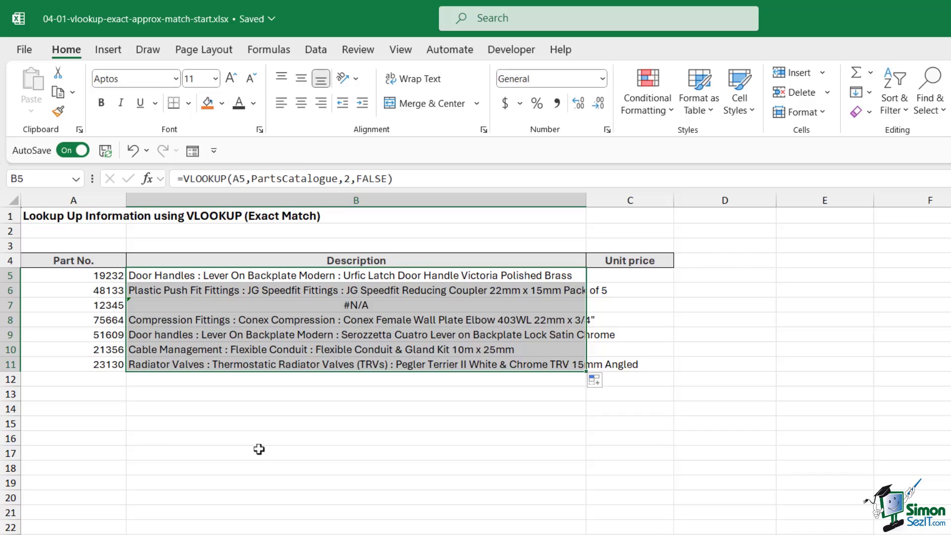
left_click(391, 305)
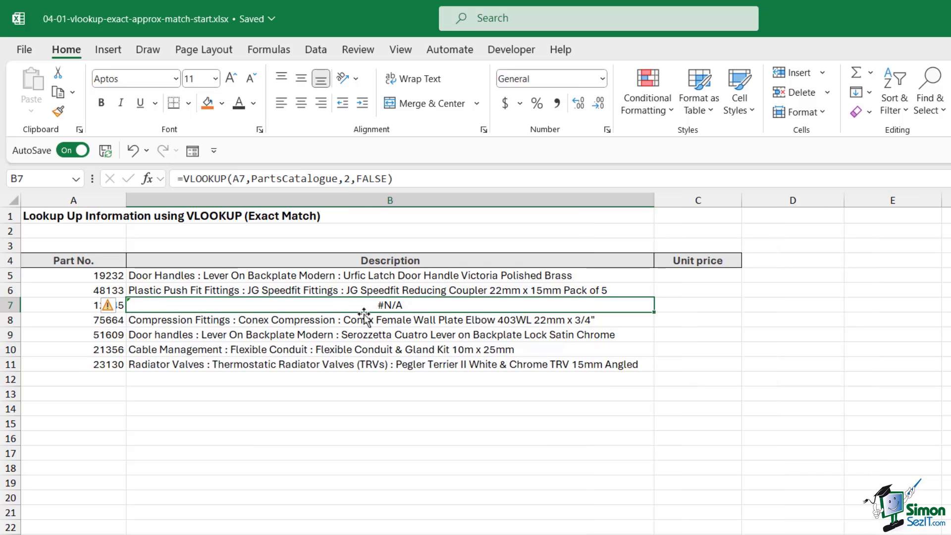
left_click(417, 333)
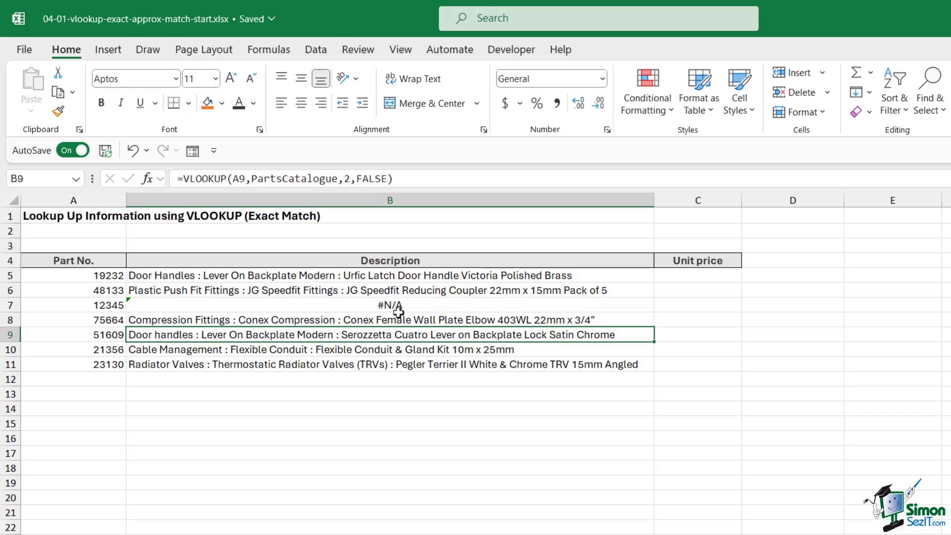
- Search the Parts Catalogue sheet for part number 12345
left_click(85, 307)
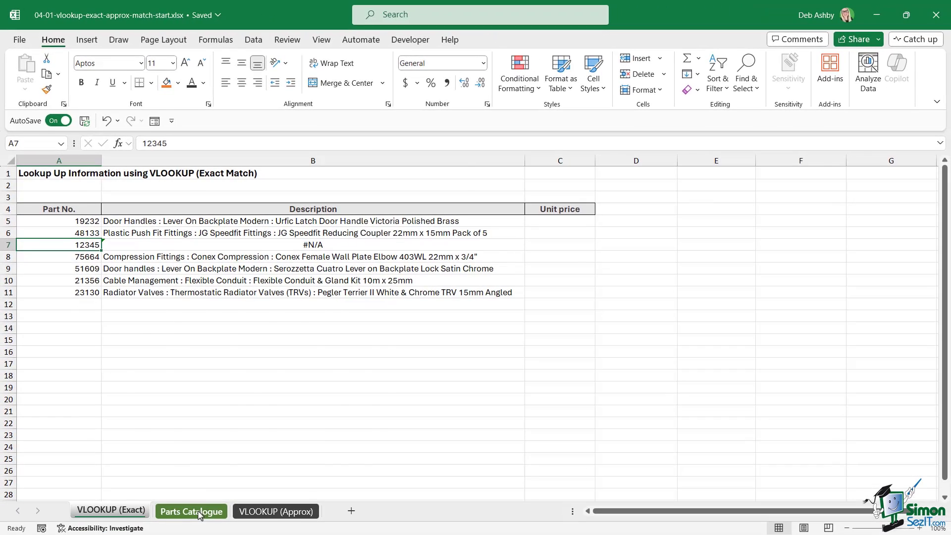
left_click(199, 512)
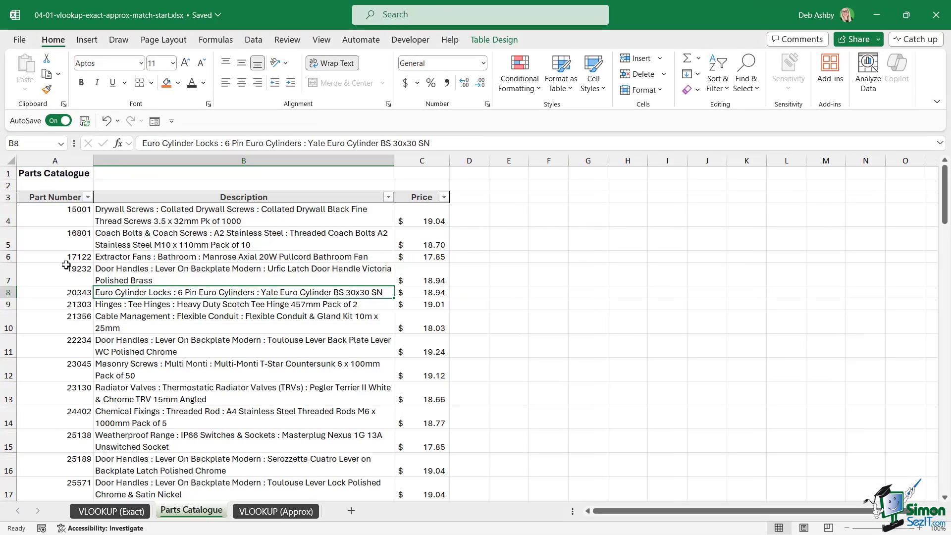
left_click(65, 220)
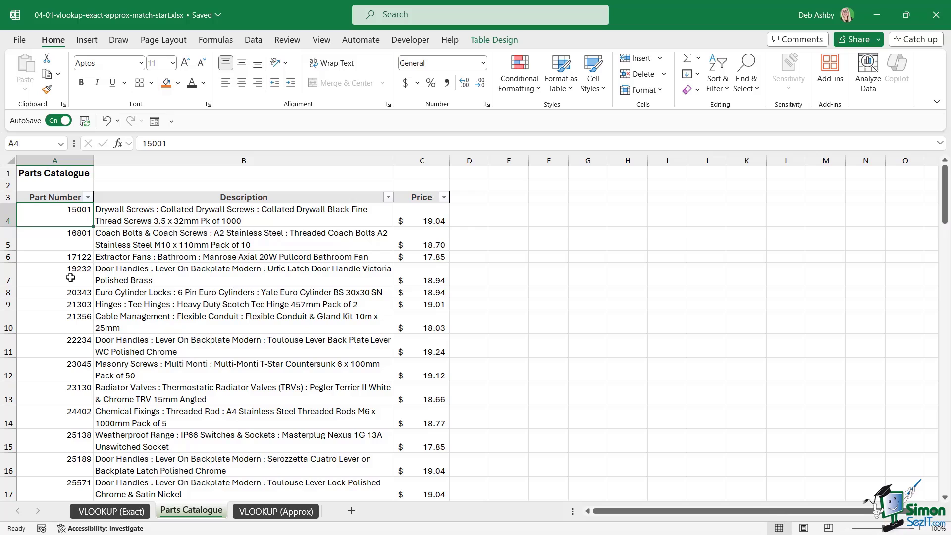
key("ctrl+f")
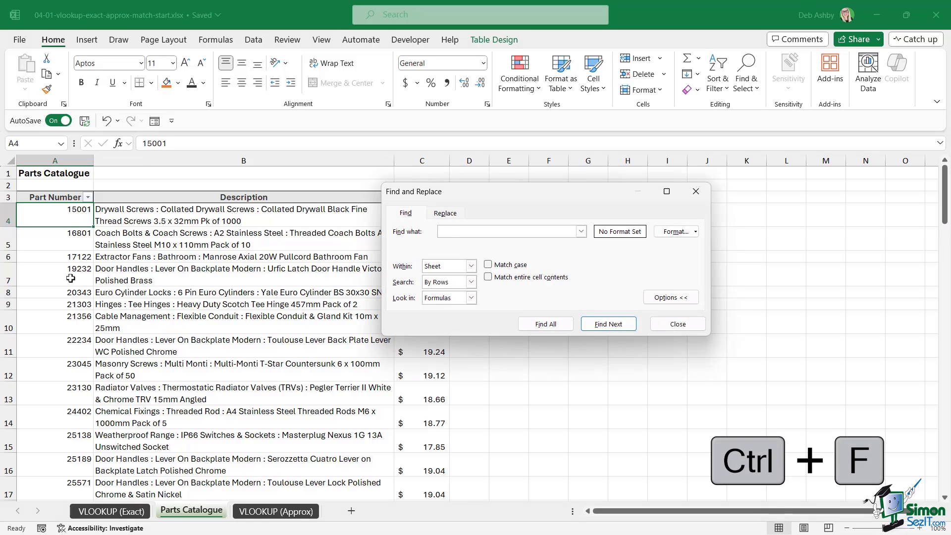
type("12345")
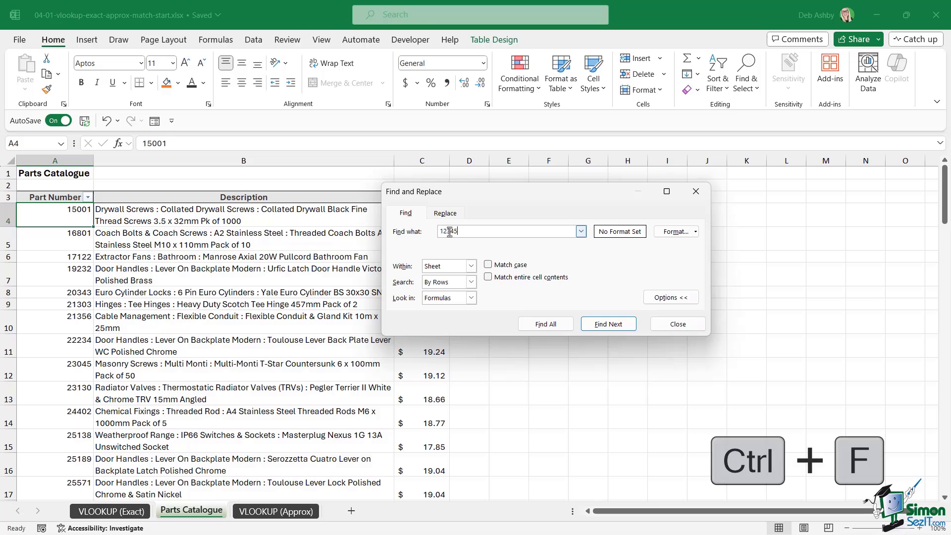
left_click(621, 330)
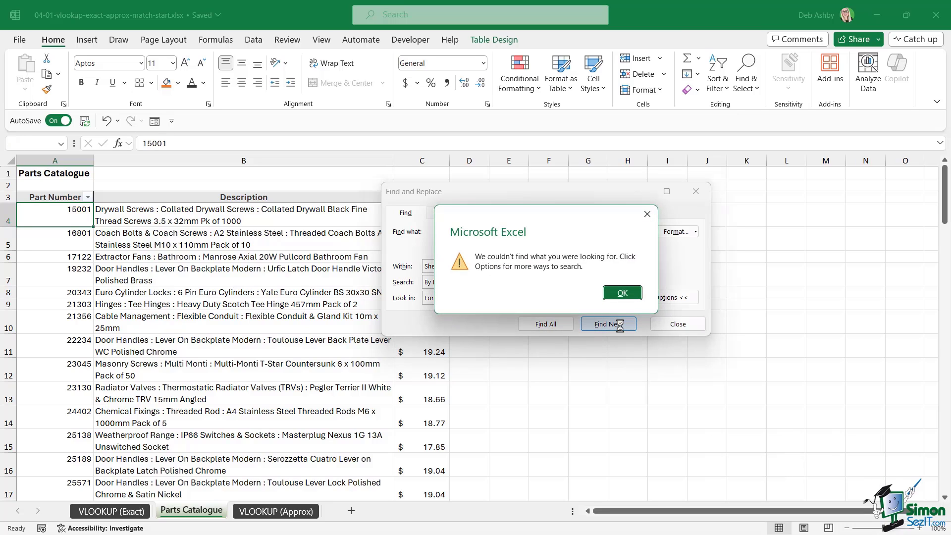
left_click(621, 294)
left_click(677, 324)
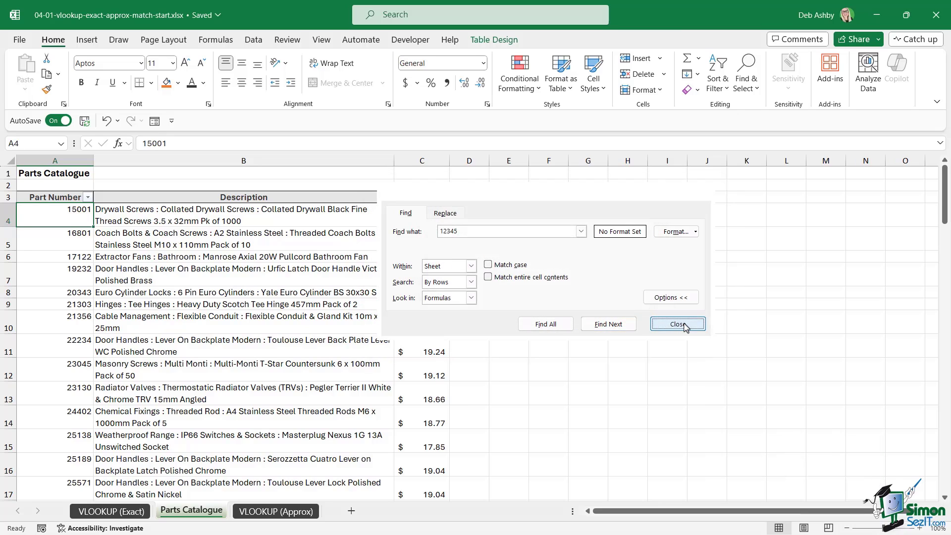
- Wrap the VLOOKUP in cell B5 of the VLOOKUP (Exact) sheet in IFNA, with "Part Not Found" as the value_if_na argument
left_click(133, 514)
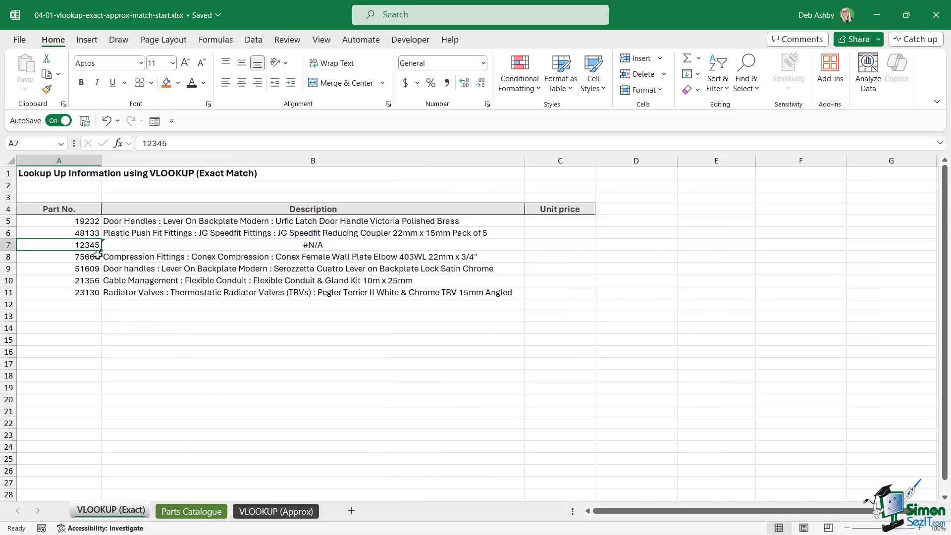
left_click(407, 220)
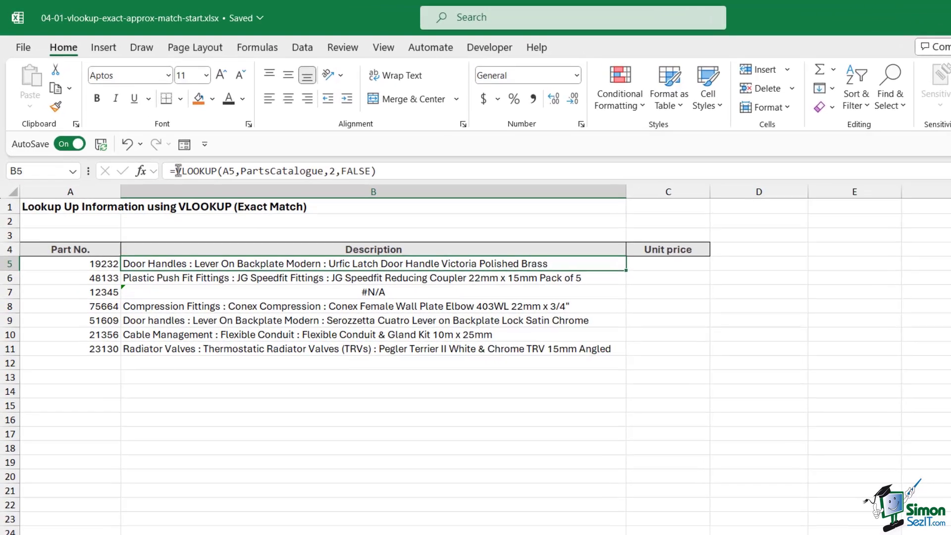
left_click(253, 143)
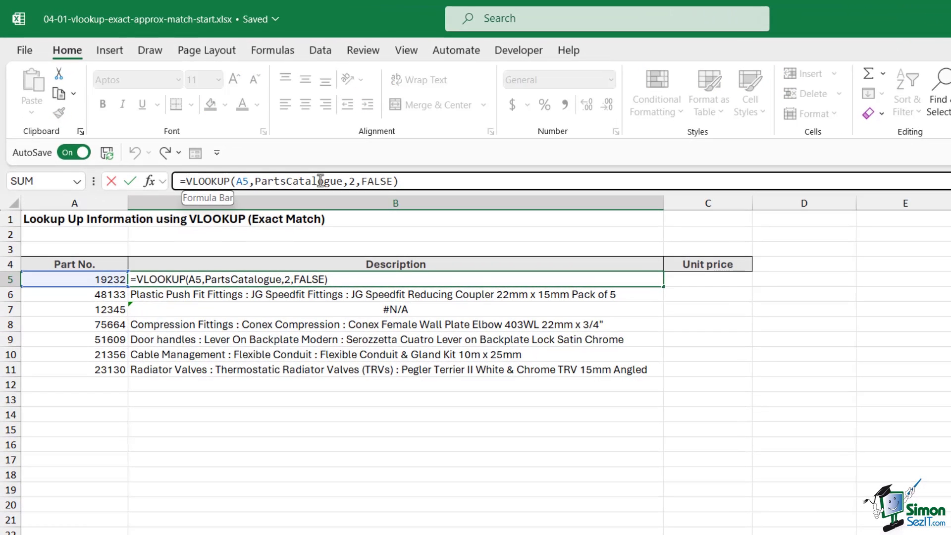
type("IFNA(")
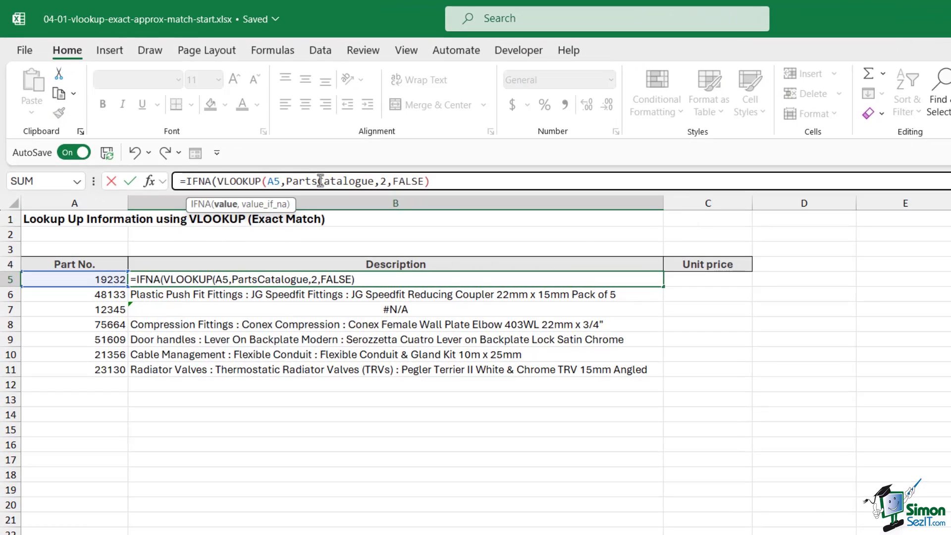
left_click(448, 182)
type(",\"")
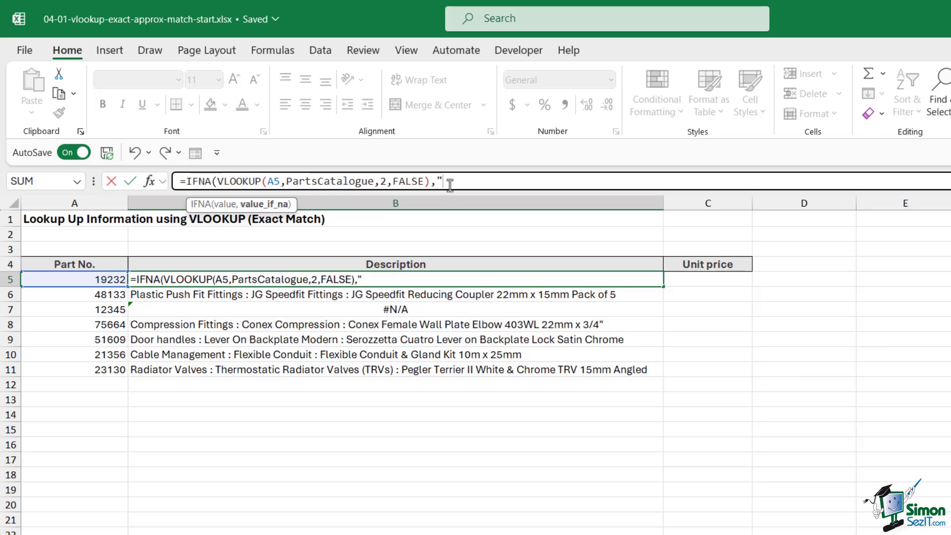
type("N")
key("BackSpace")
type("P")
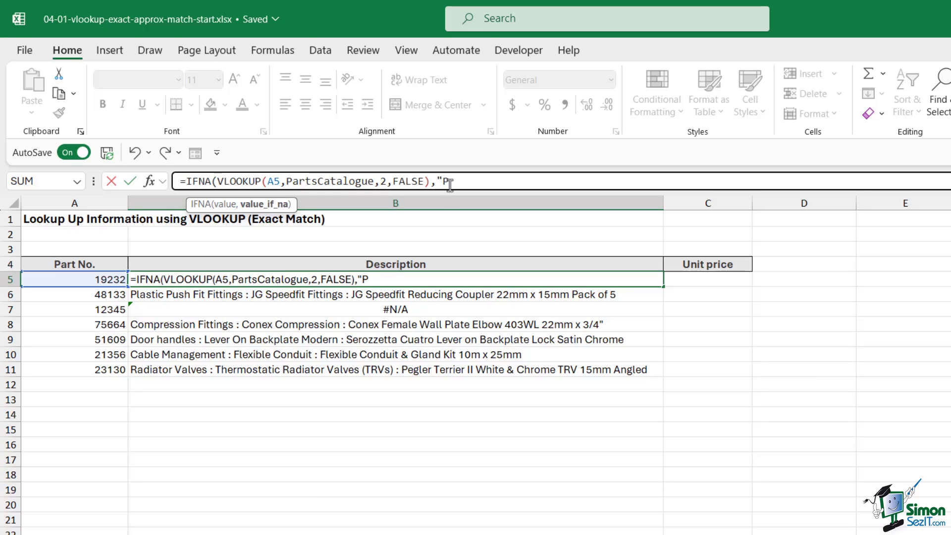
type("art")
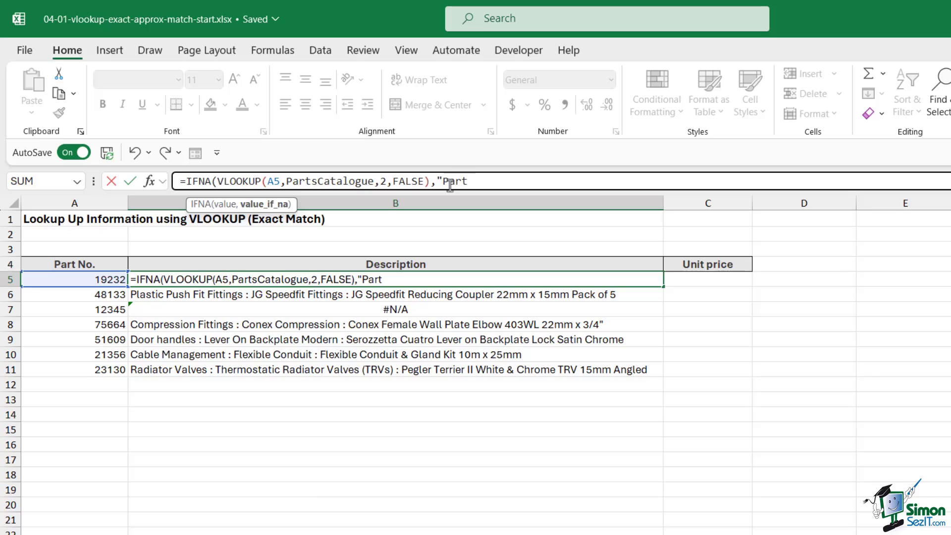
type(" Not Found\"")
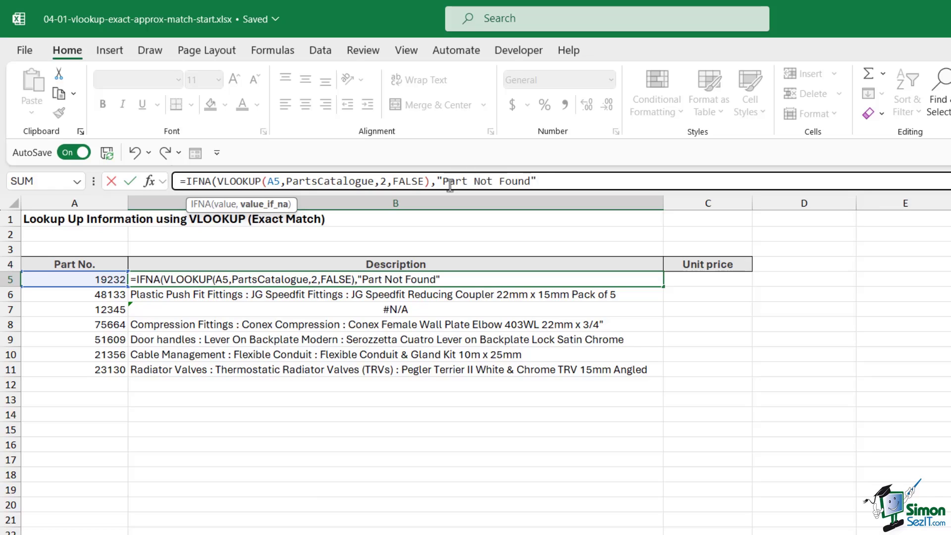
type(")")
key("Return")
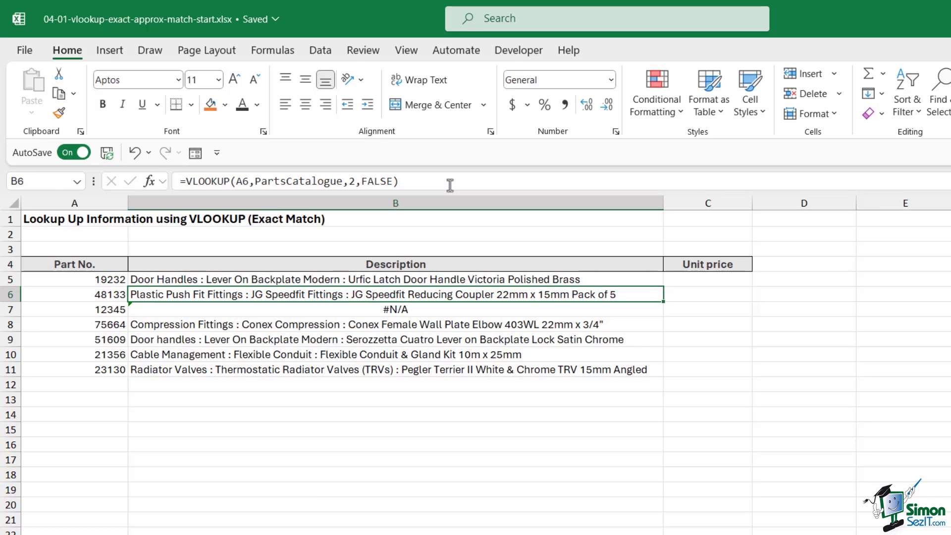
- Copy the IFNA formula from B5 down through B11
key("Up")
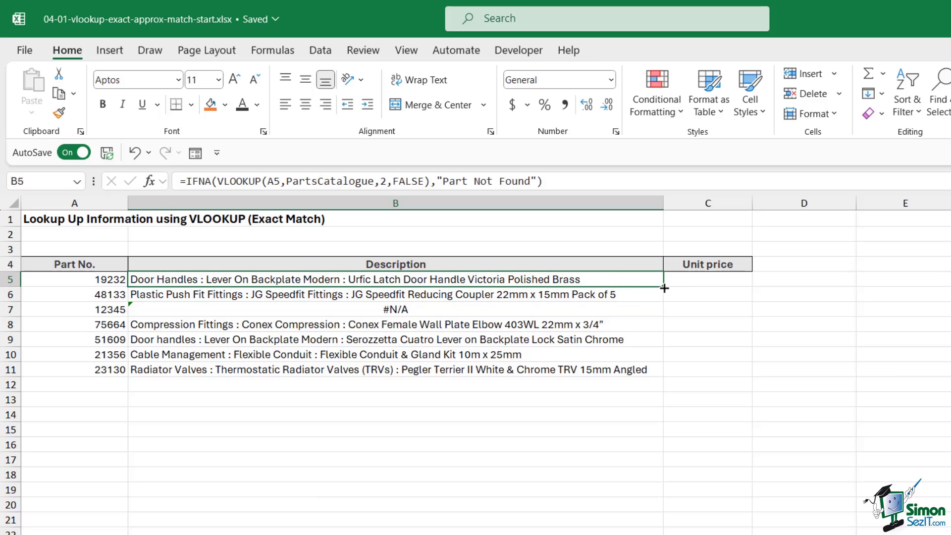
double_click(664, 288)
left_click(186, 310)
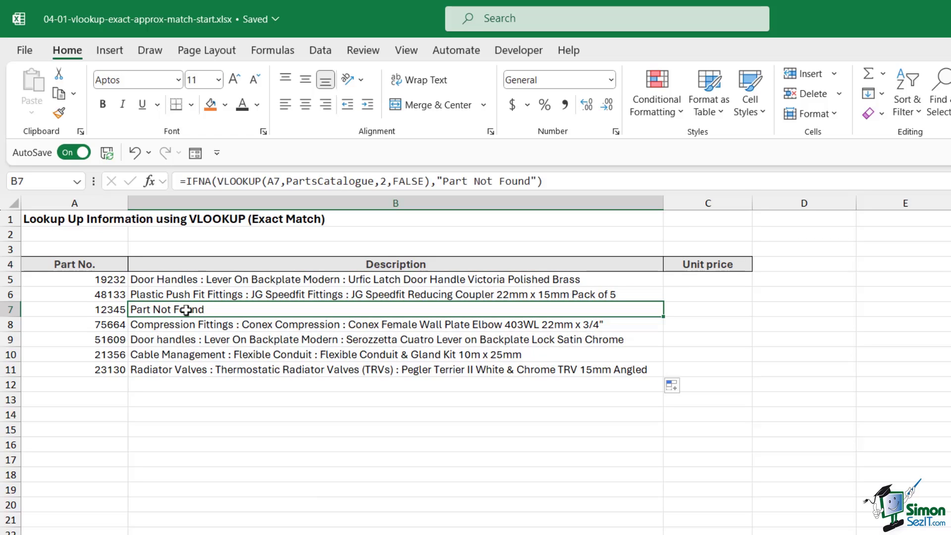
- Check the Price column's position in the Parts Catalogue table, counting from Part Number, and return to cell C5 of the VLOOKUP (Exact) sheet
left_click(698, 280)
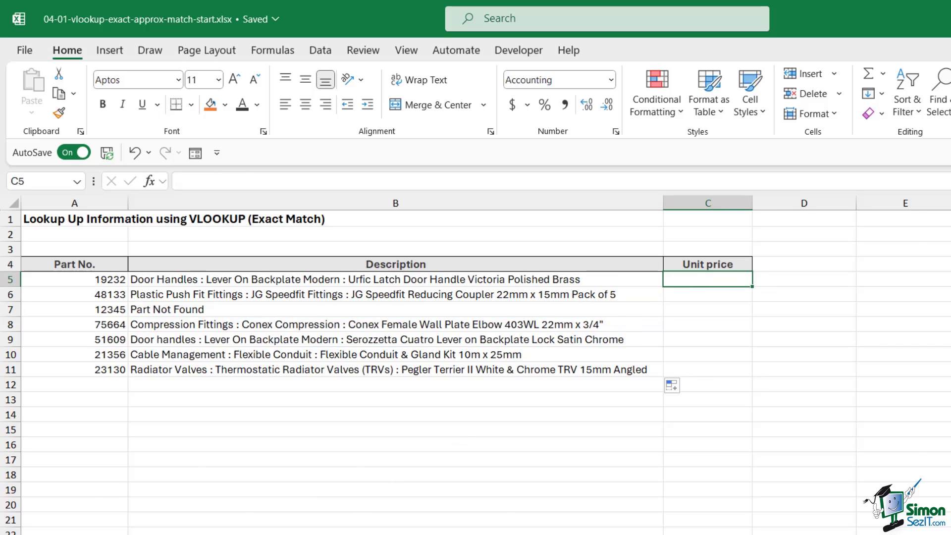
key("ctrl+Page_Down")
left_click(354, 328)
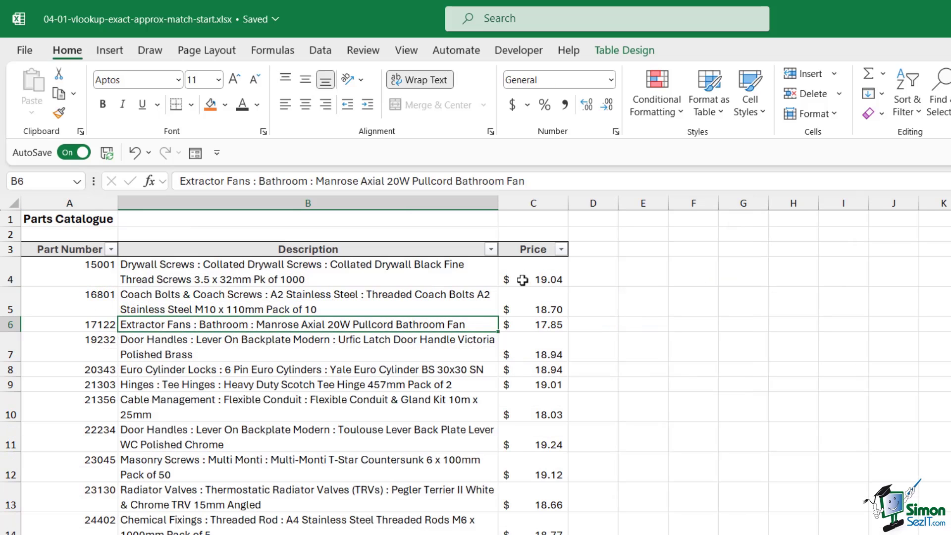
left_click(546, 201)
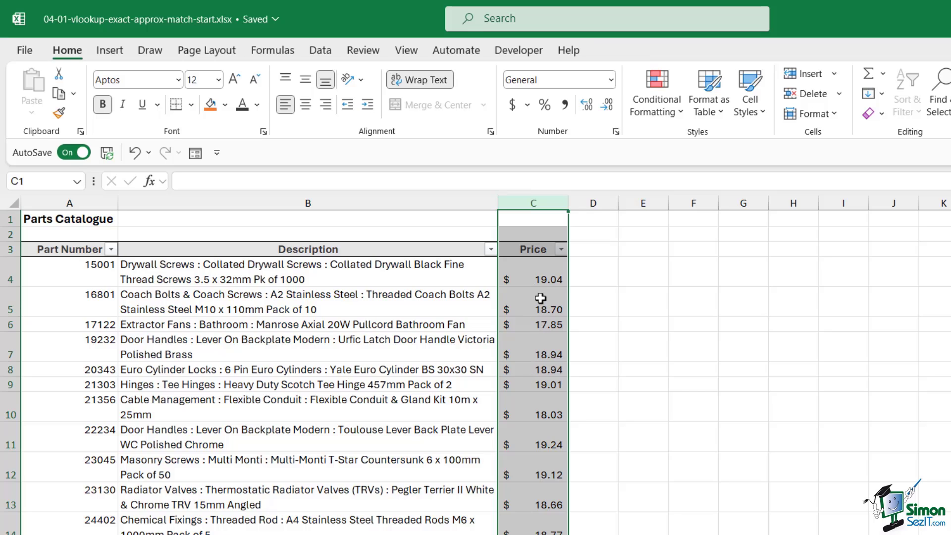
left_click(47, 277)
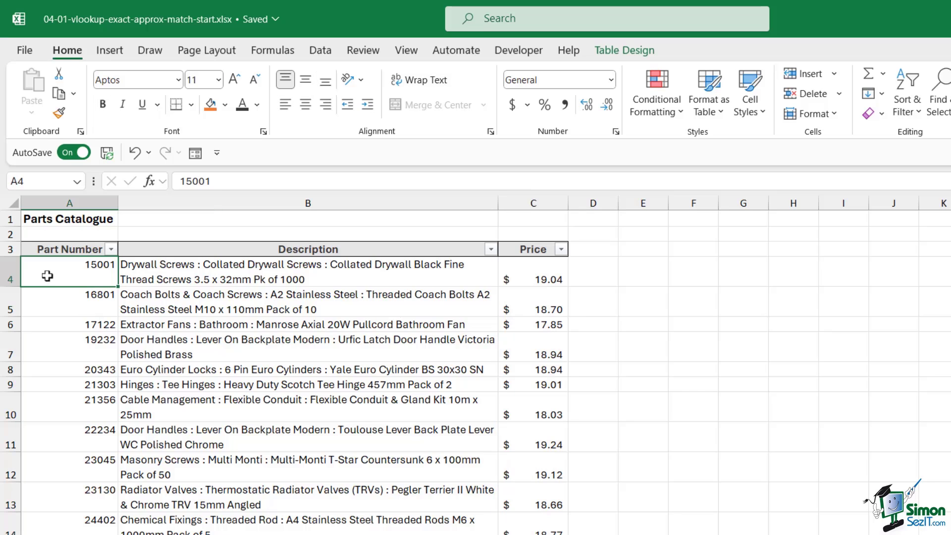
left_click(330, 271)
left_click(543, 277)
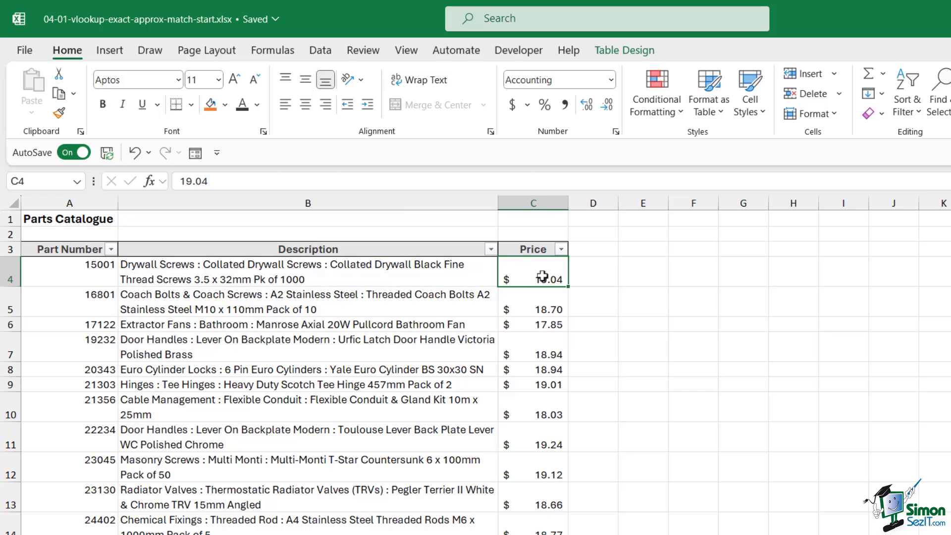
key("ctrl+Page_Up")
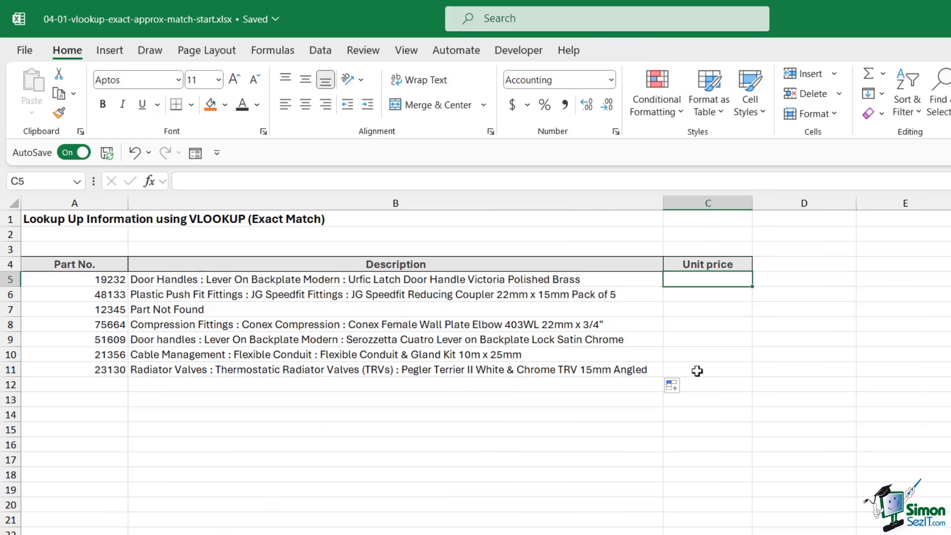
- Enter =VLOOKUP(A5,PartsCatalogue,3,0) in cell C5 for the unit price and copy it down through C11
type("=V")
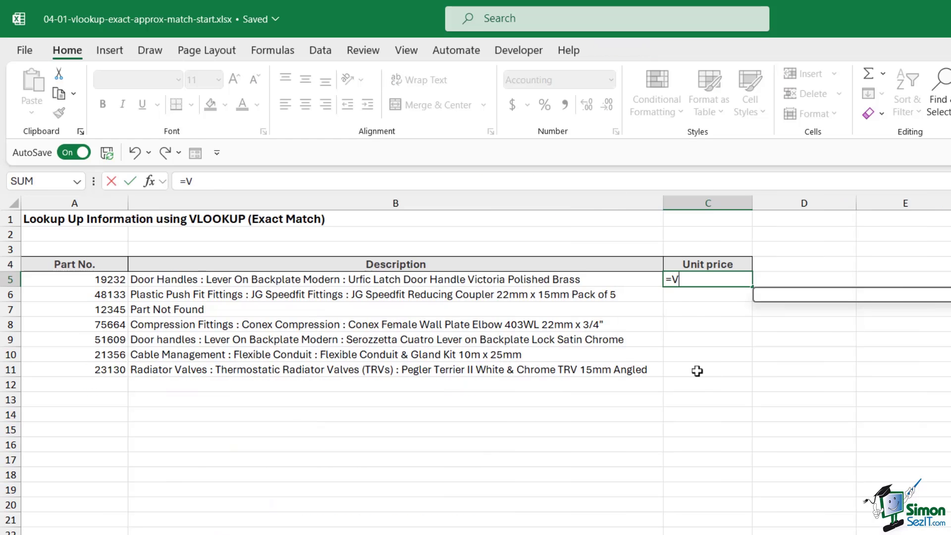
type("LOOKUP")
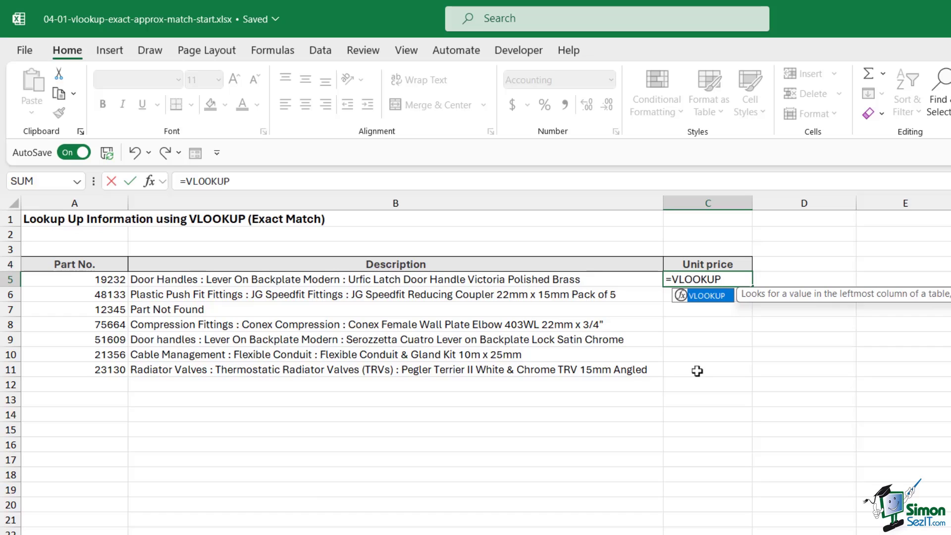
type("(")
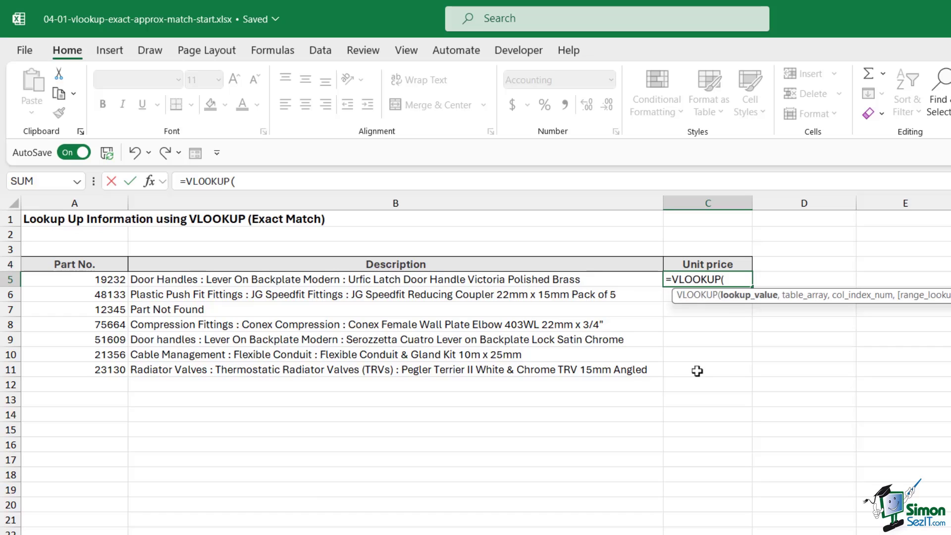
left_click(112, 284)
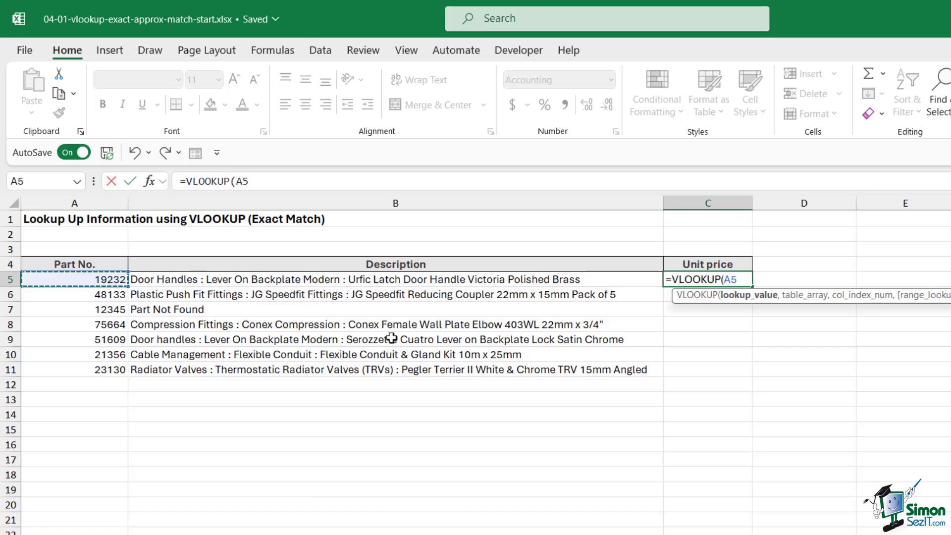
type(",")
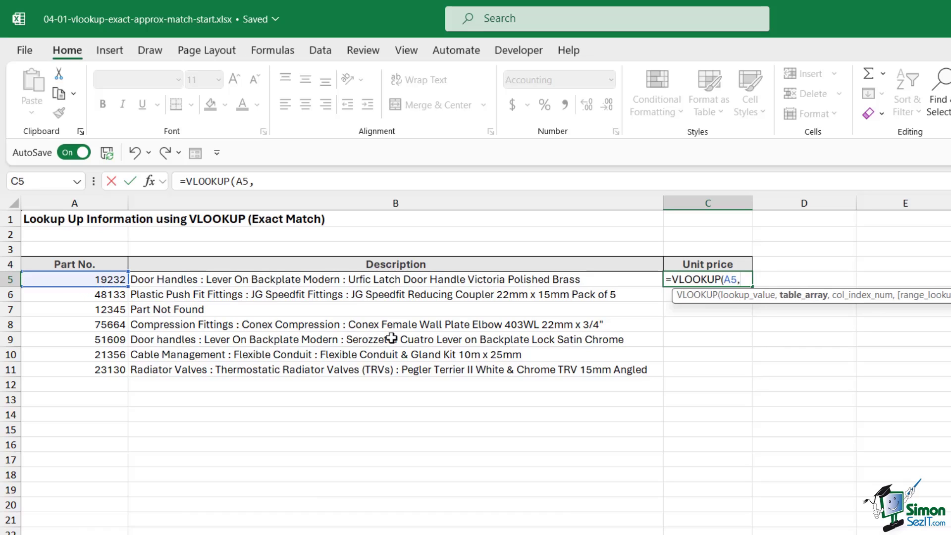
type("Part")
key("Tab")
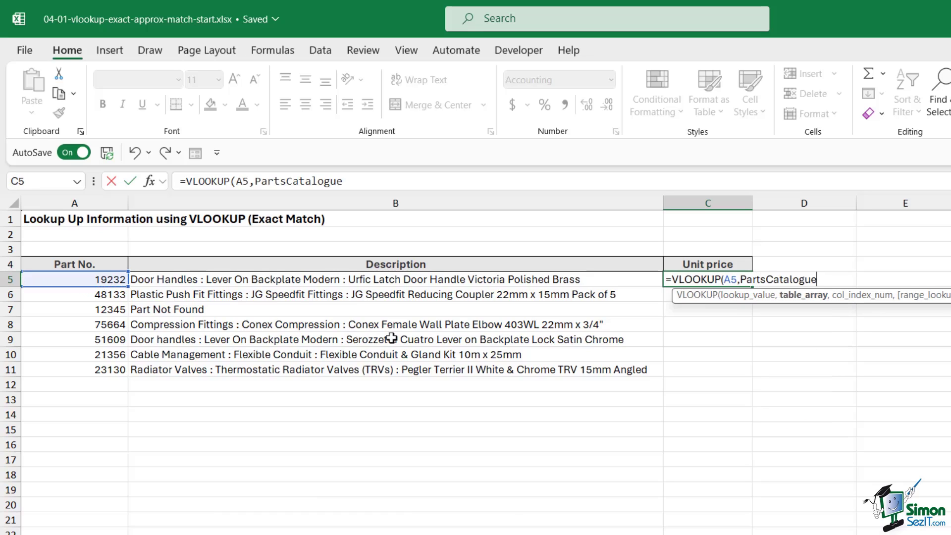
type(",")
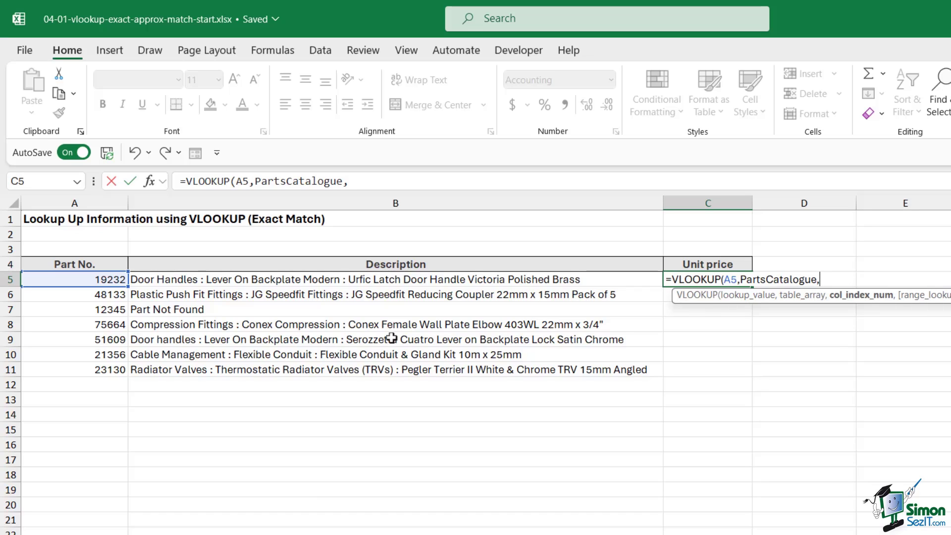
type("3,")
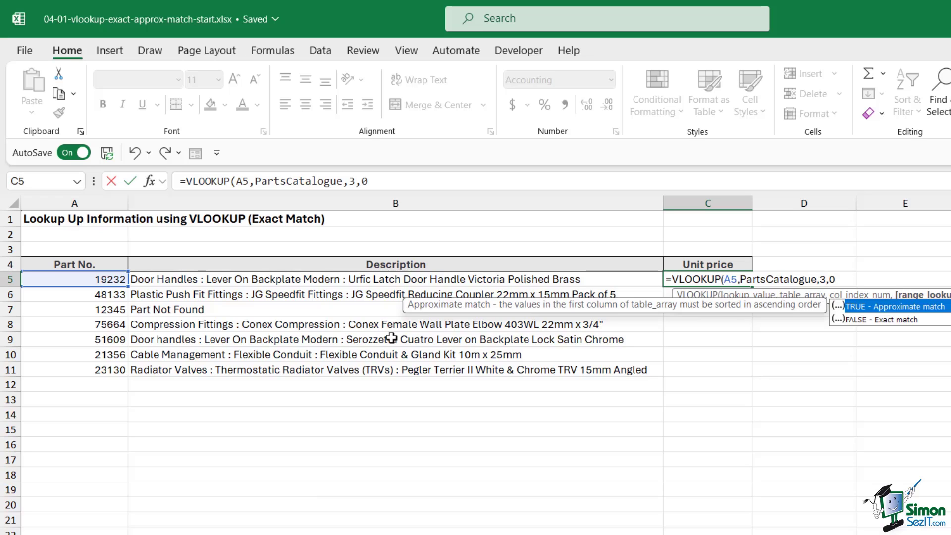
type("0)")
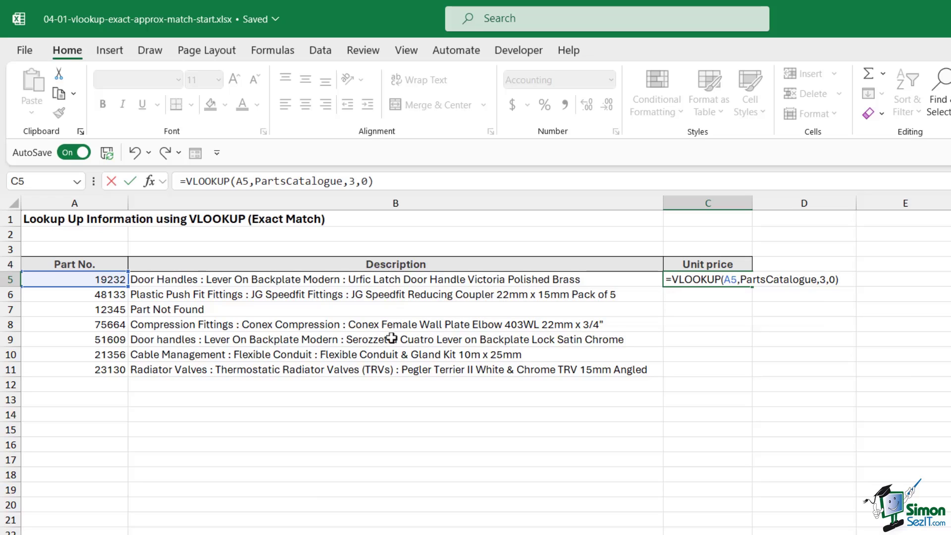
key("ctrl+Return")
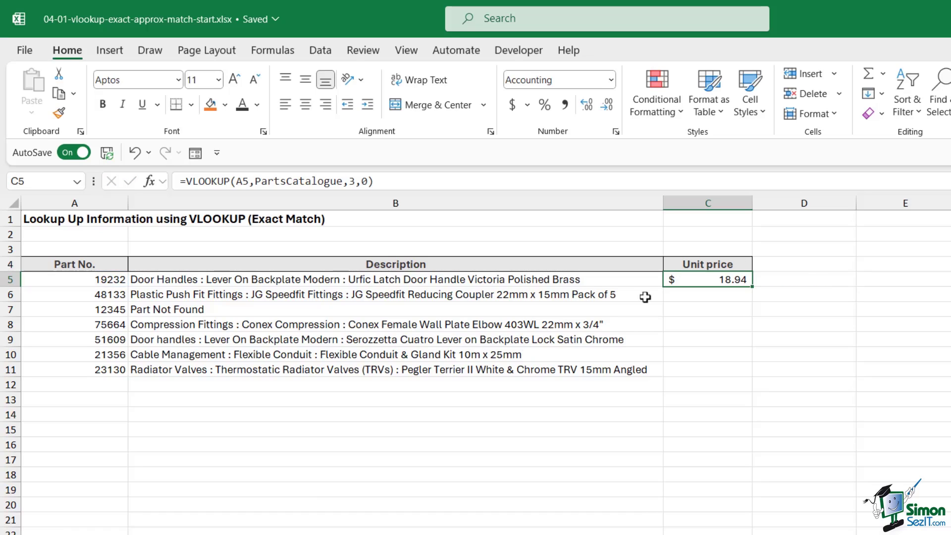
double_click(752, 286)
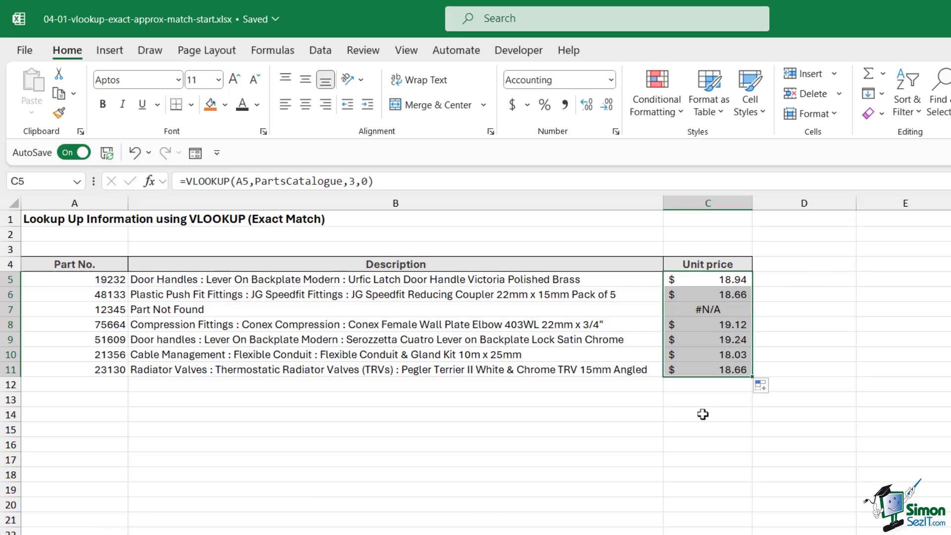
- Wrap the VLOOKUP in cell C5 in IFERROR, with "Price Not Found" as the value_if_error argument
left_click(704, 280)
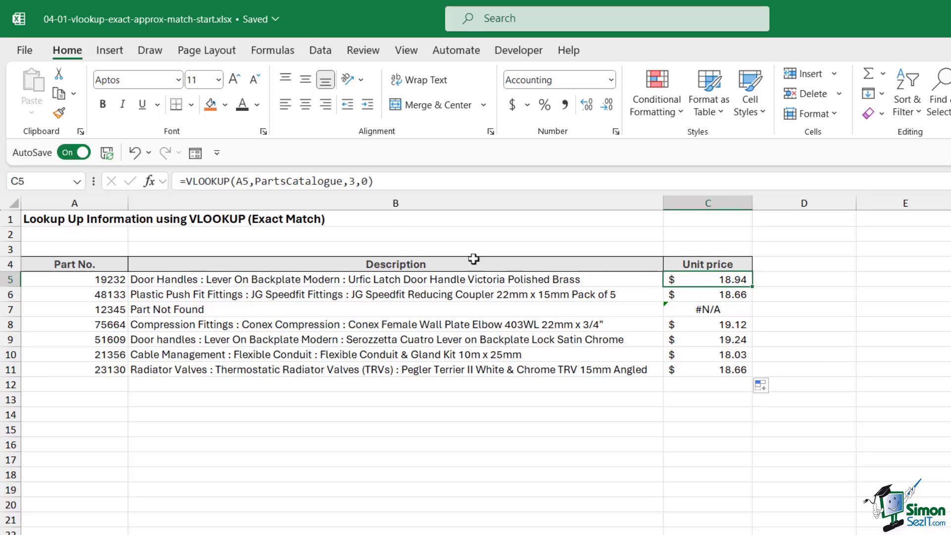
left_click(185, 180)
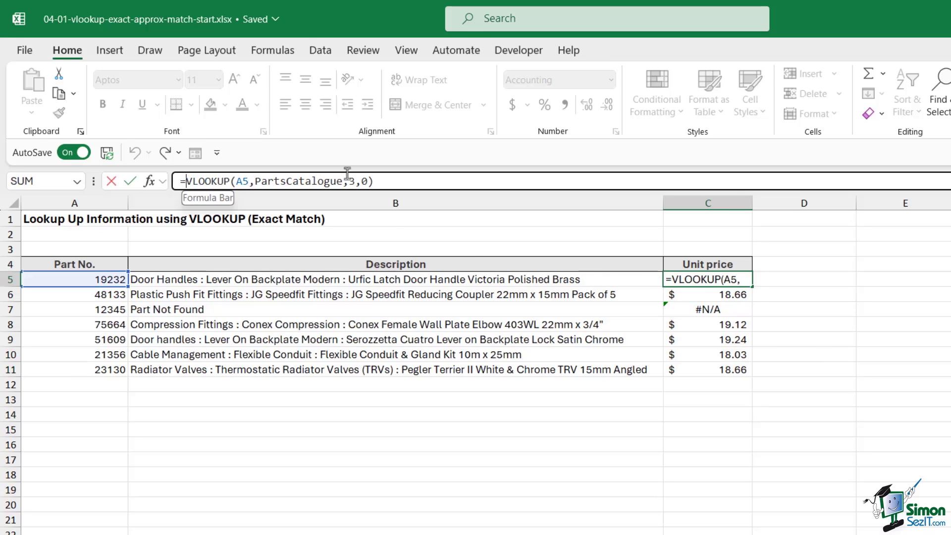
type("IF")
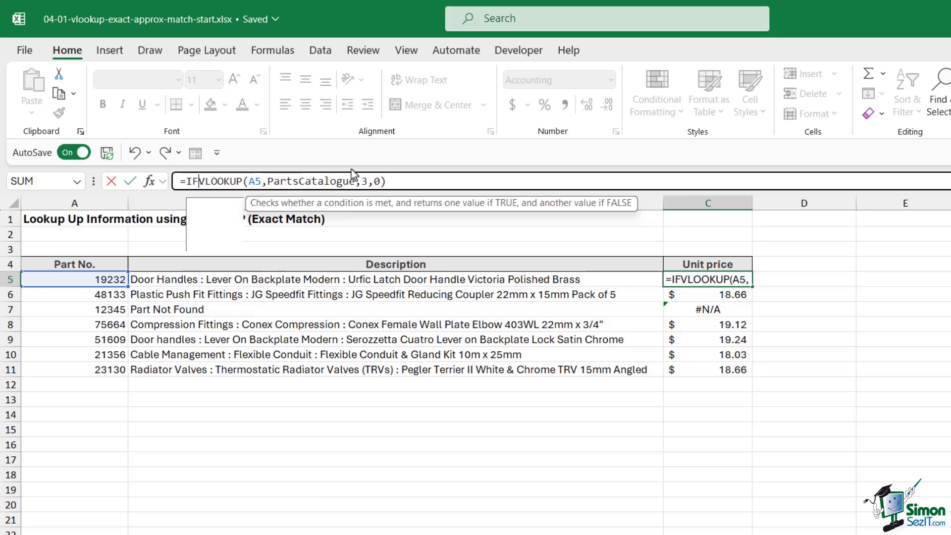
type("ERRIR")
key("BackSpace")
key("BackSpace")
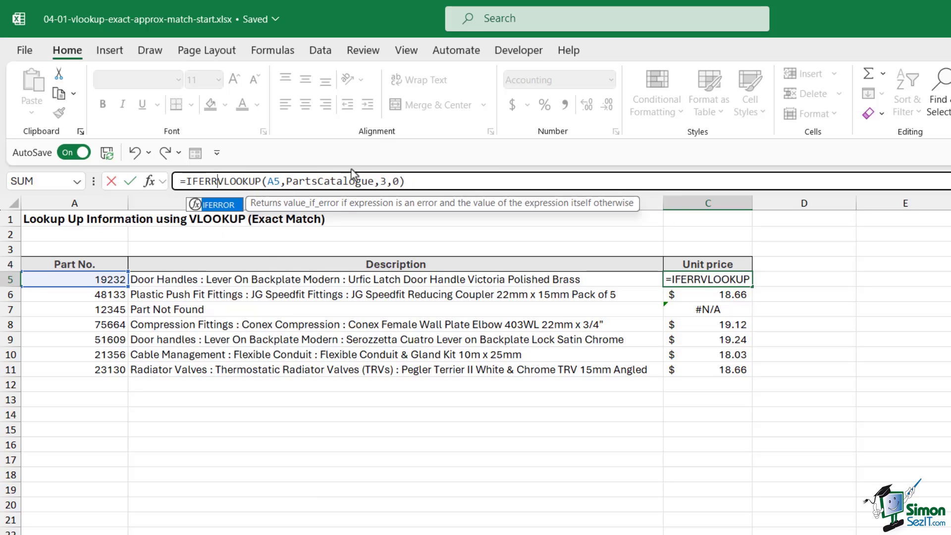
key("Tab")
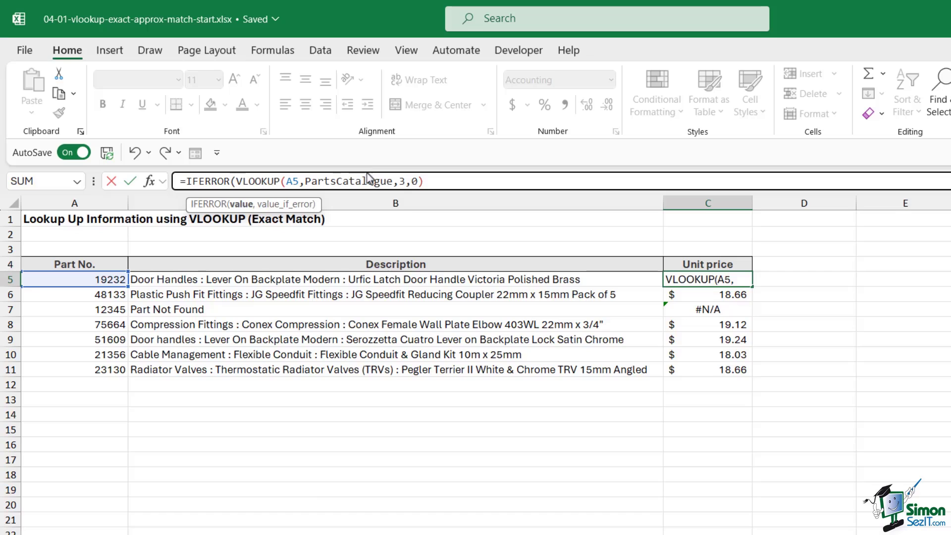
key("End")
type(",\"")
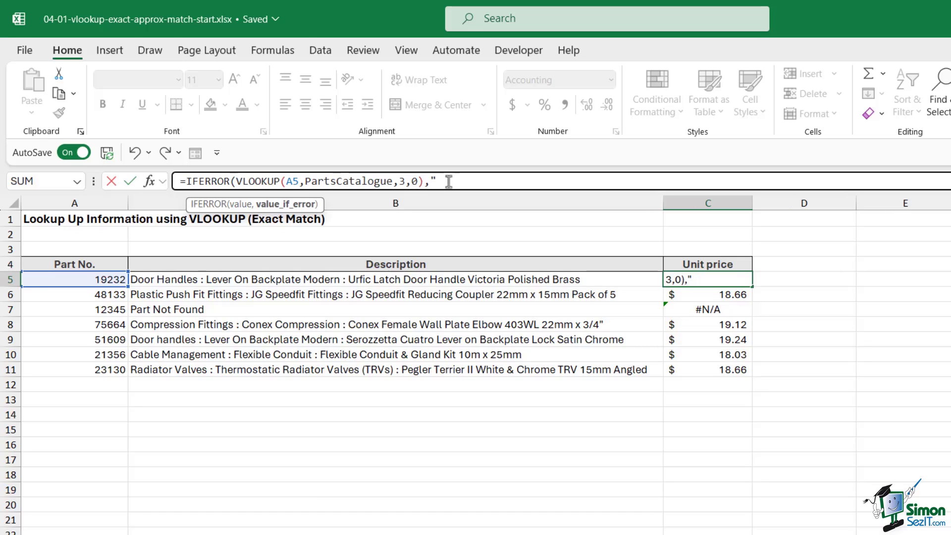
type("Price Not Found\"")
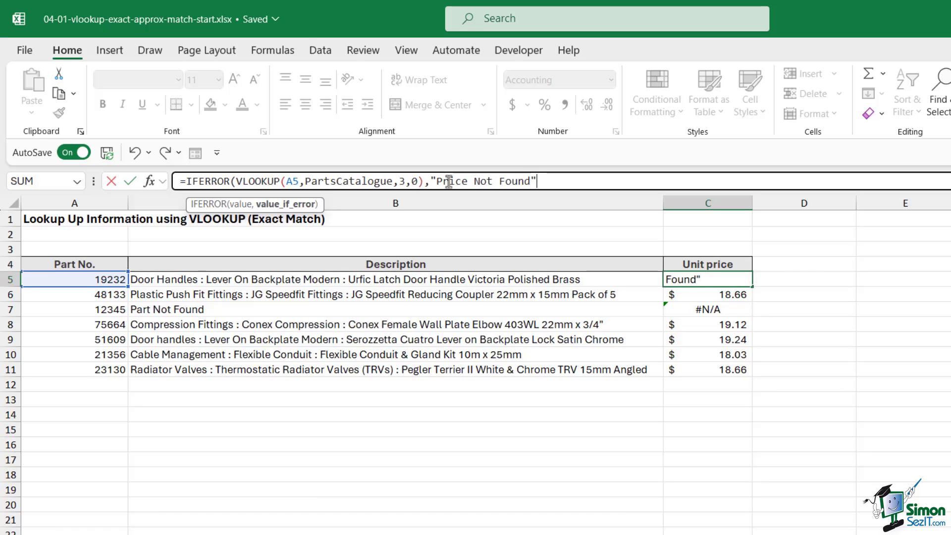
type(")")
key("Return")
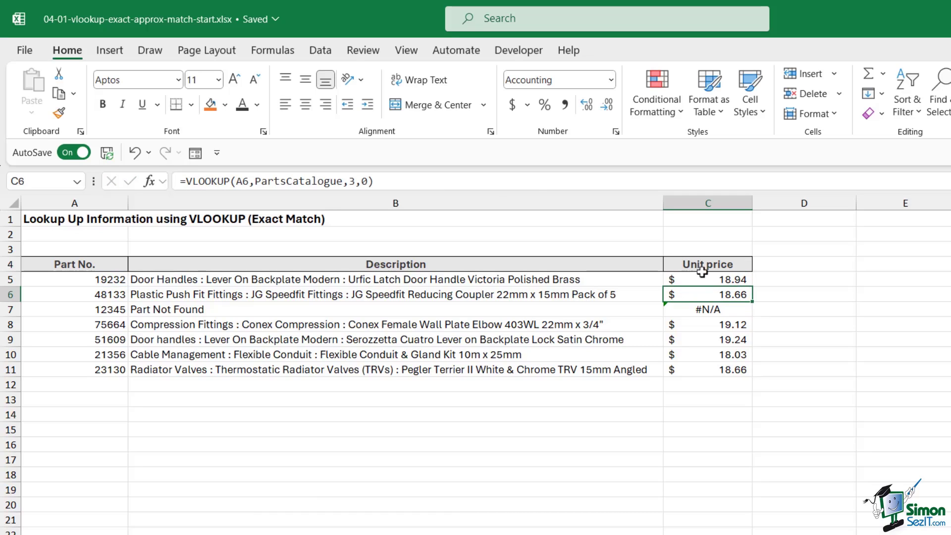
- Copy the IFERROR formula from C5 down through C11 and deselect the range
left_click(726, 278)
double_click(753, 289)
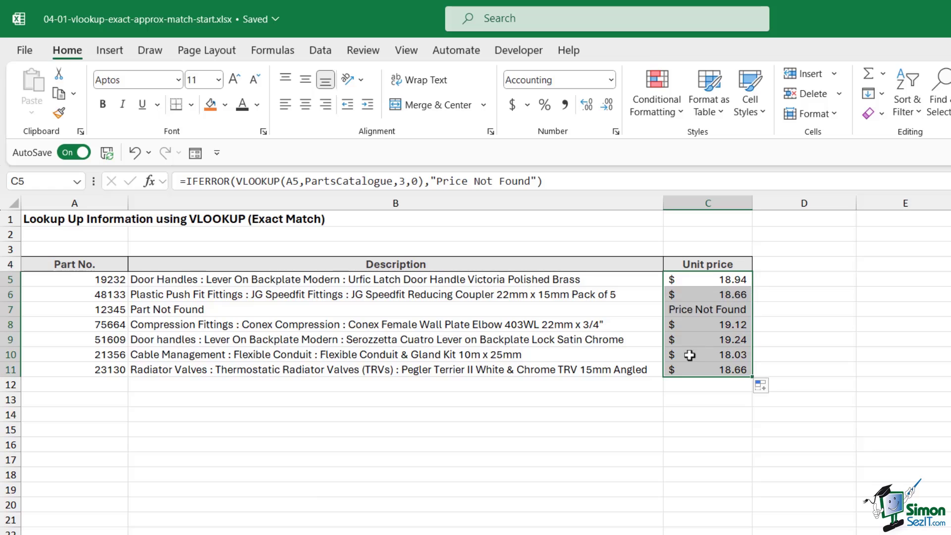
left_click(398, 403)
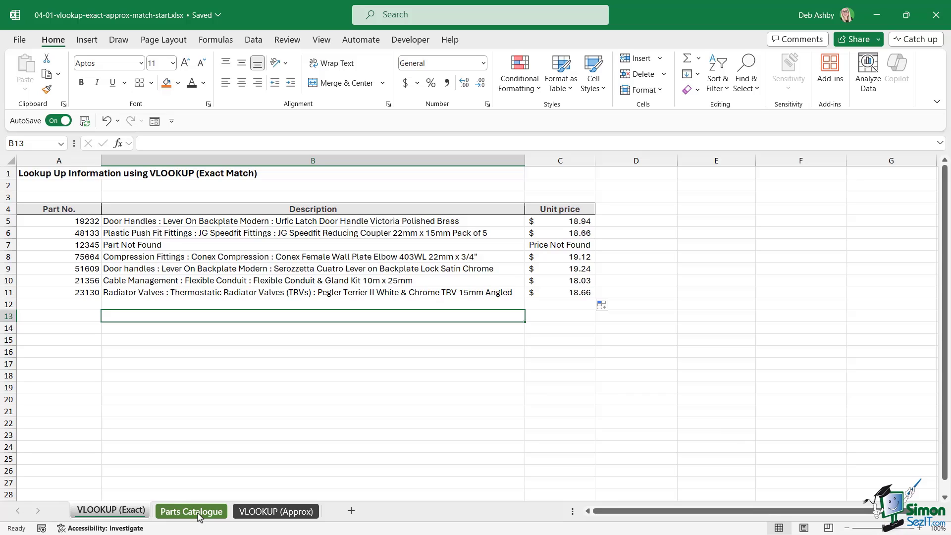
- Go to the VLOOKUP (Approx) sheet and examine how the Low End and High End columns relate to the Marginal Tax Rate column
left_click(288, 512)
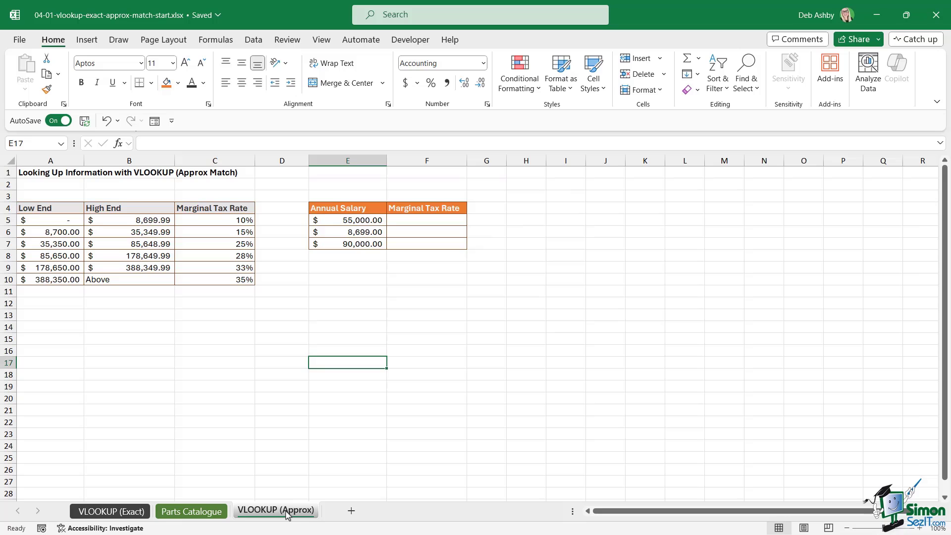
left_click(525, 377)
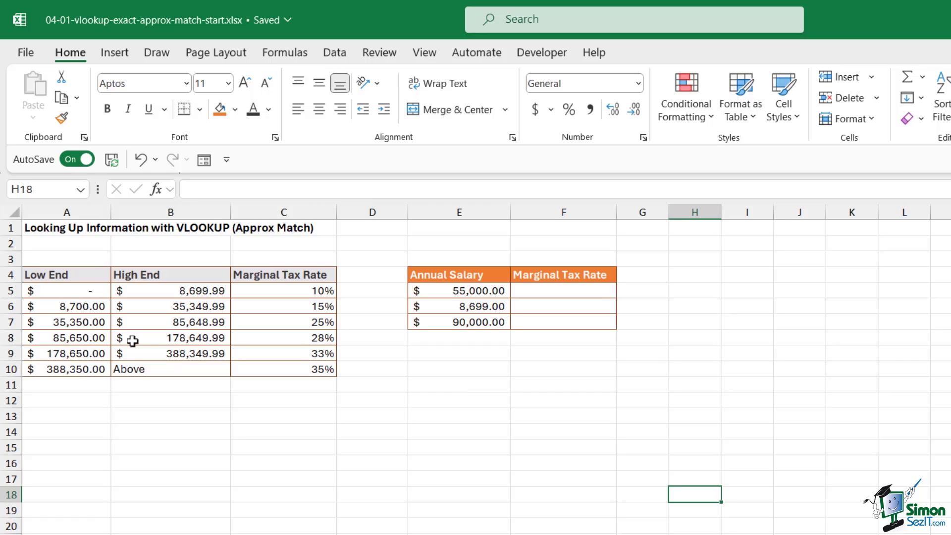
left_click(88, 333)
left_click(57, 291)
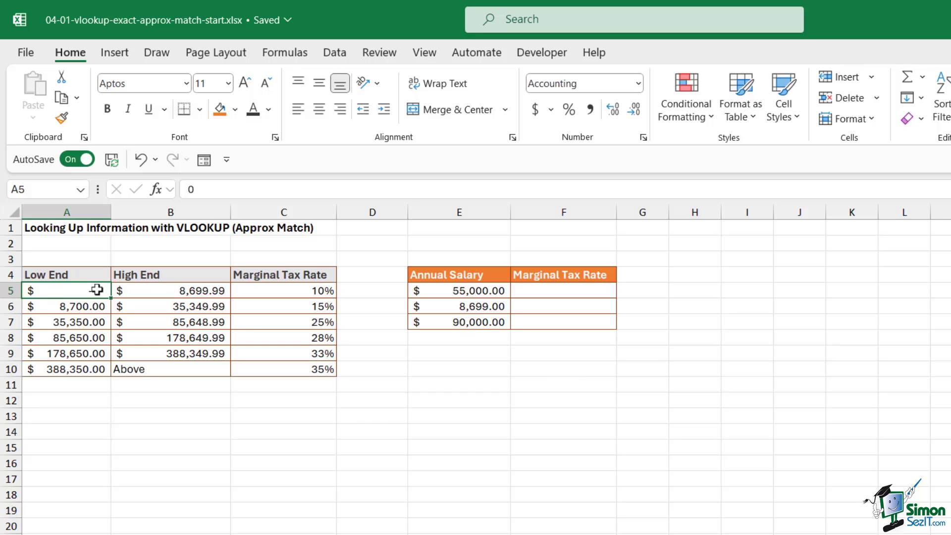
left_click(178, 289)
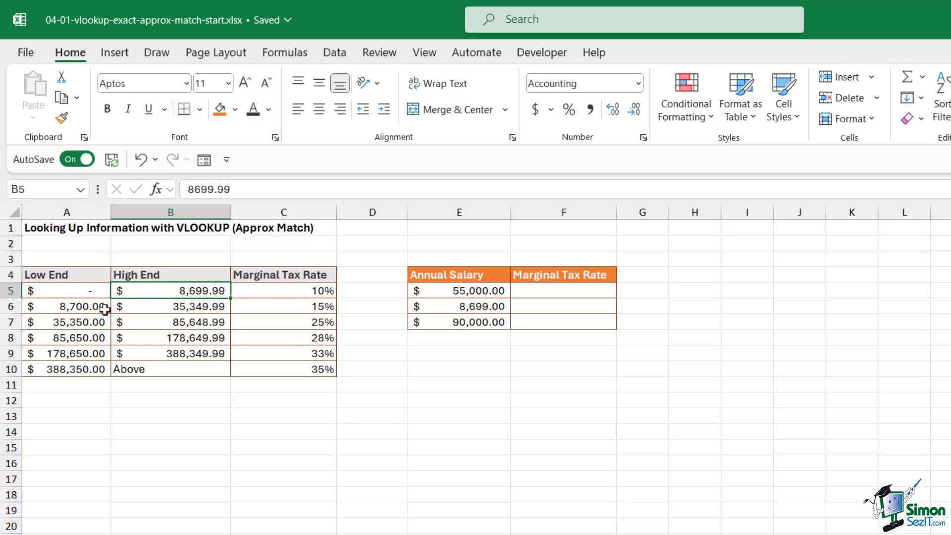
left_click(276, 292)
left_click(274, 308)
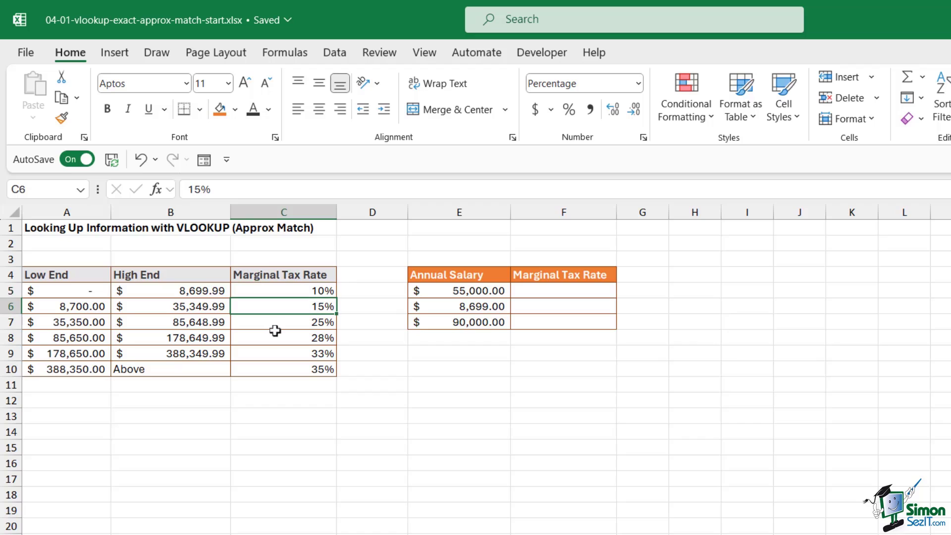
- Compare the annual salary in E5 with the Low End to High End ranges to identify its tax bracket, and select cell F5
left_click(466, 290)
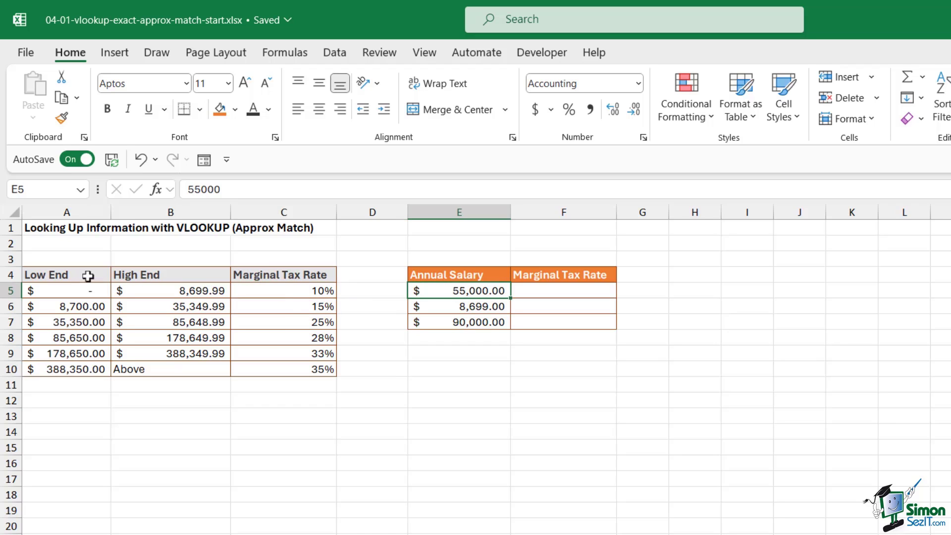
left_click_drag(87, 275, 291, 368)
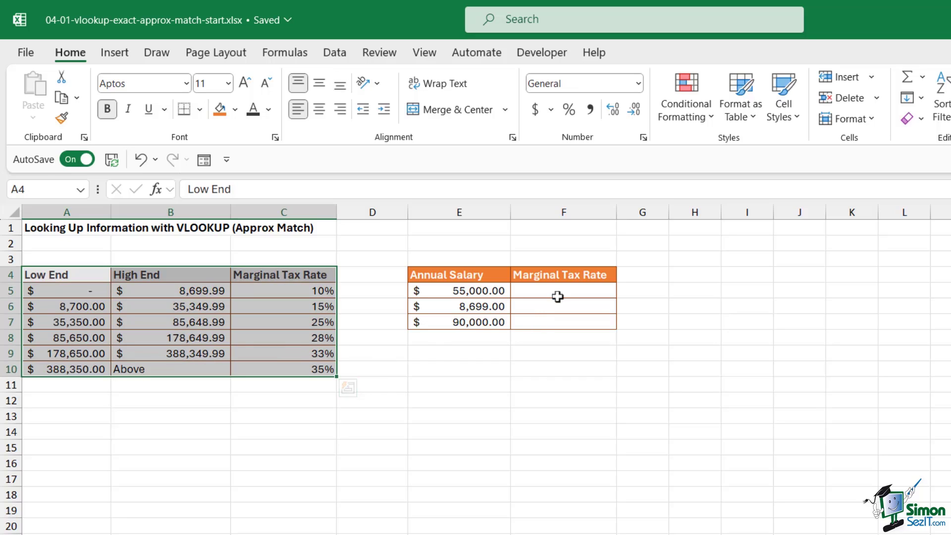
left_click(563, 290)
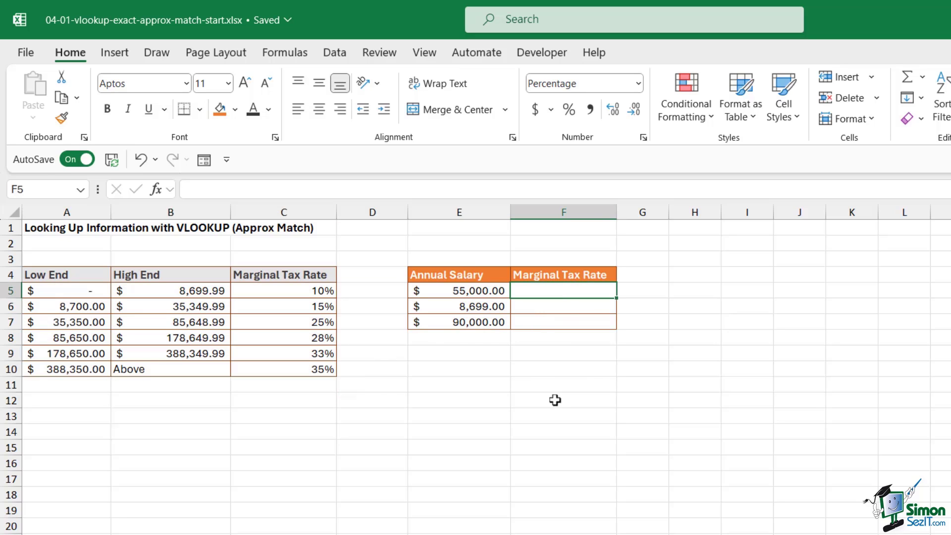
left_click(467, 292)
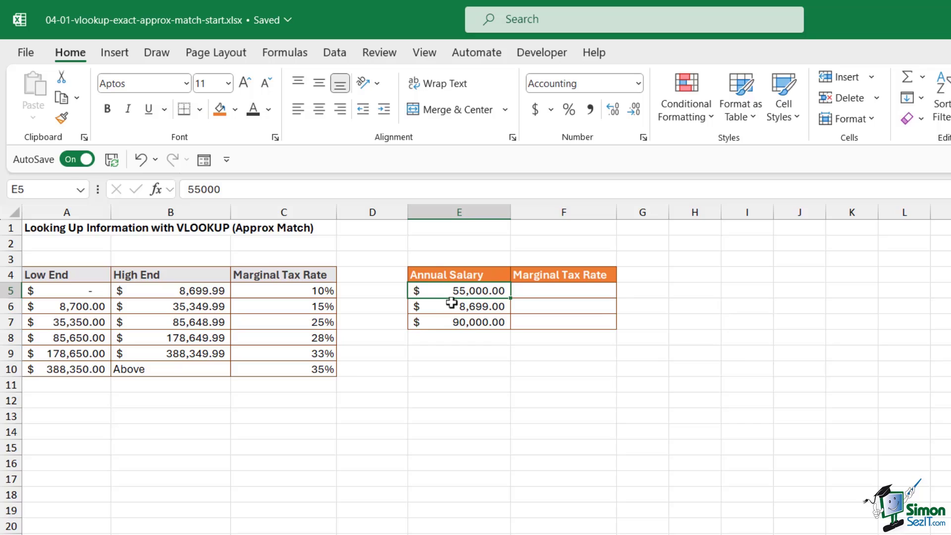
left_click_drag(70, 291, 198, 369)
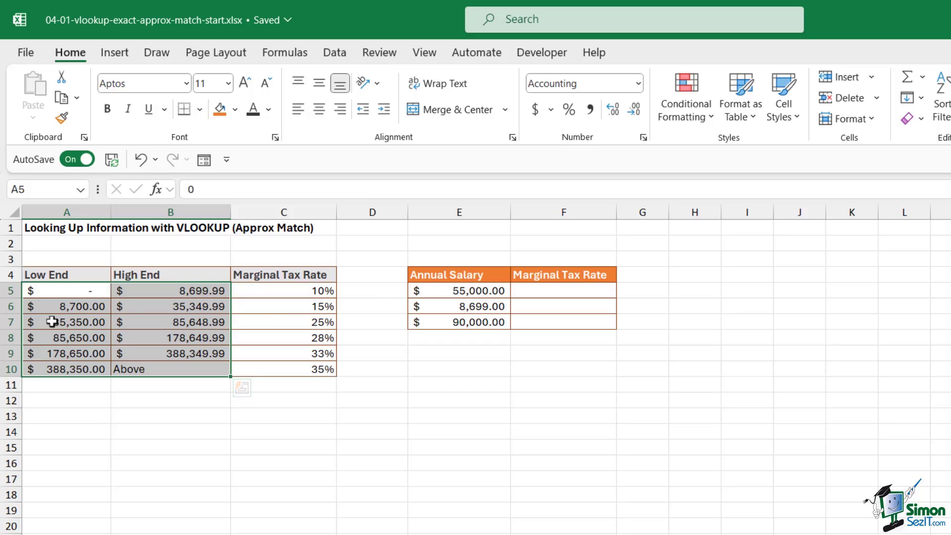
left_click_drag(50, 321, 196, 320)
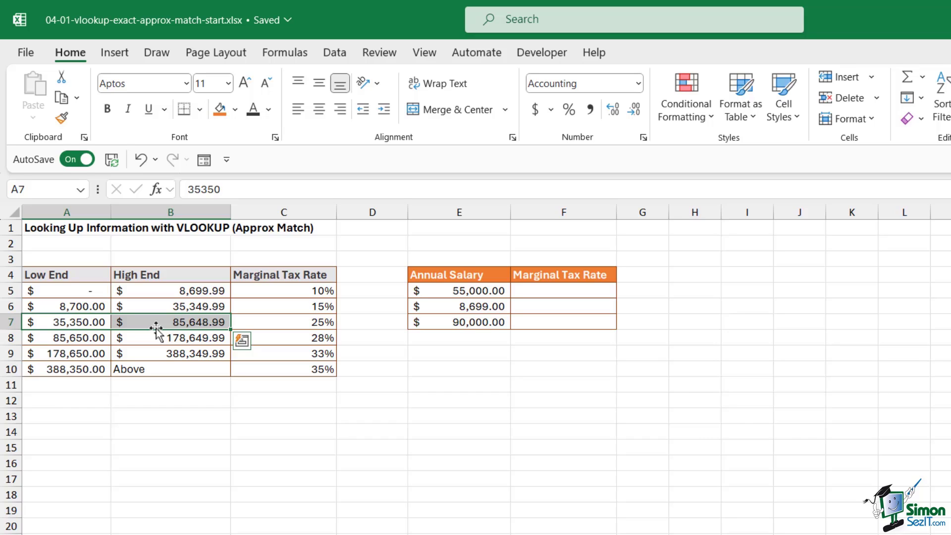
left_click(257, 323)
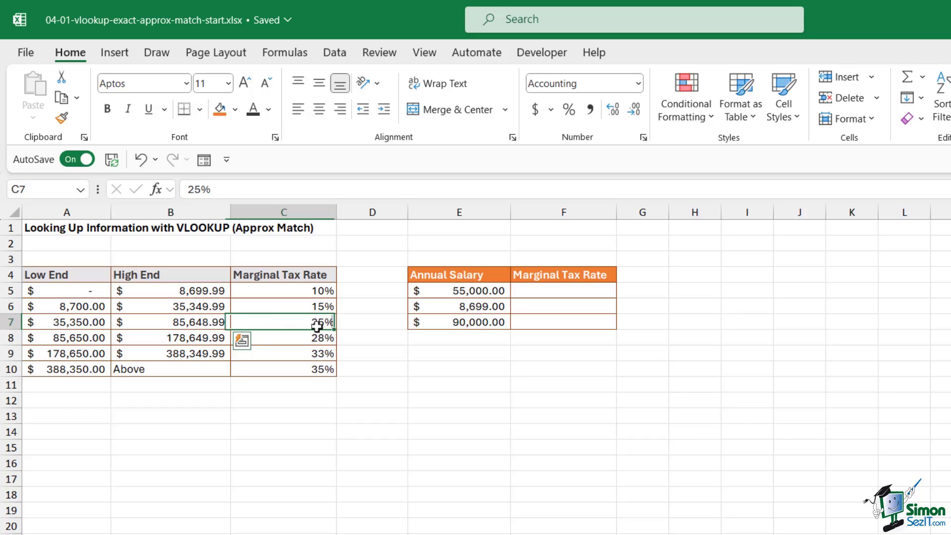
key("Left")
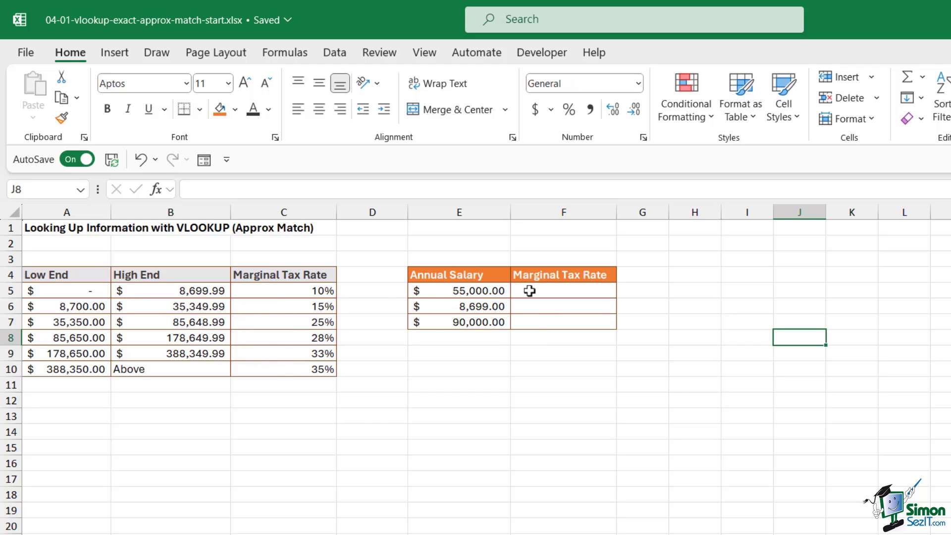
left_click(529, 291)
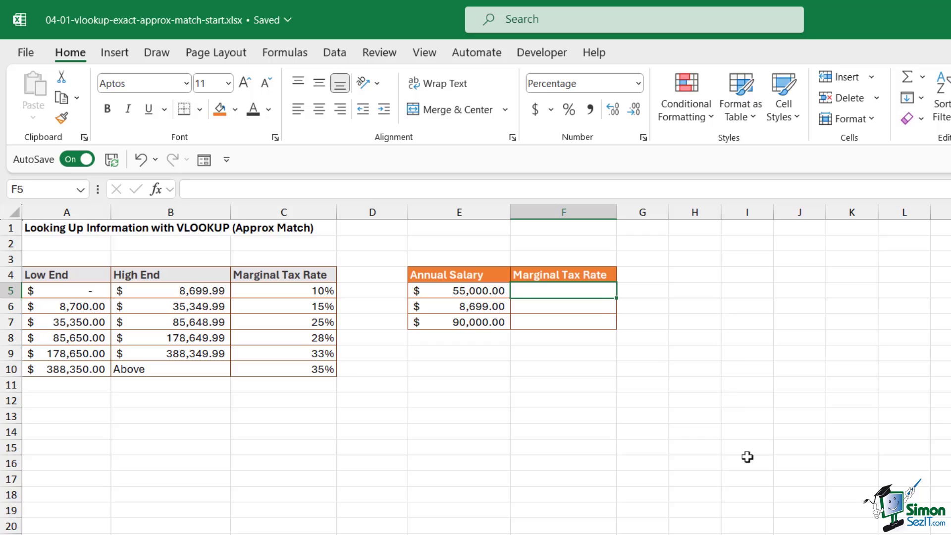
- Start a VLOOKUP in cell F5 with E5 as the lookup value and the absolute range $A$4:$C$10 as the table array
type("=VLOOK")
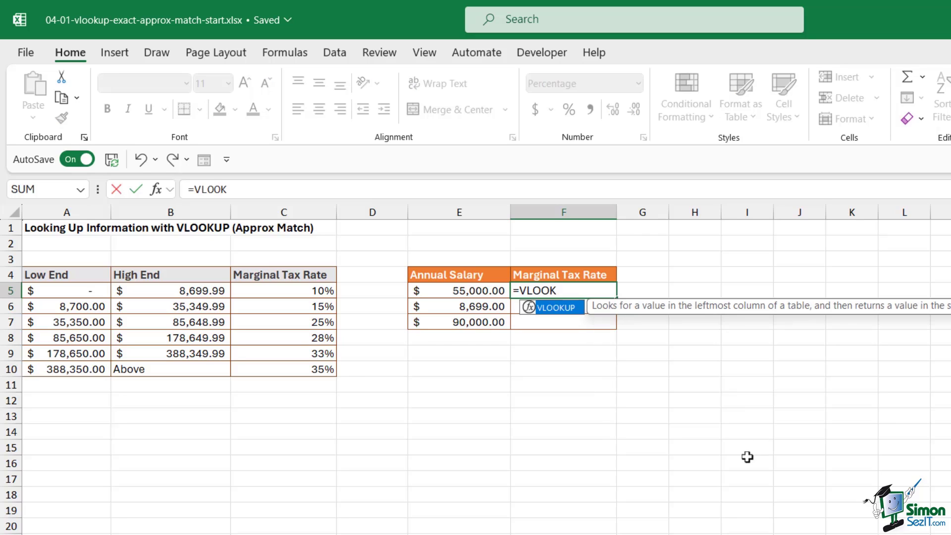
type("UP(")
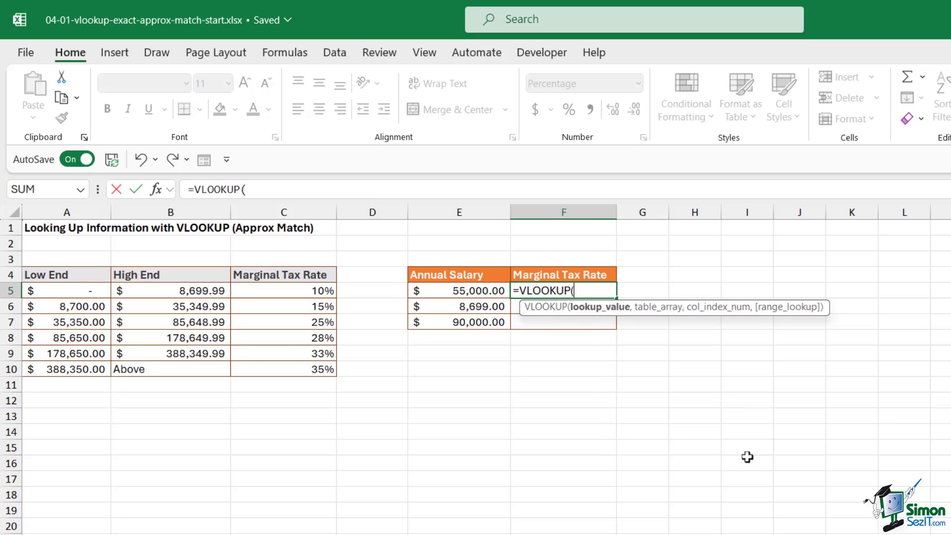
left_click(470, 292)
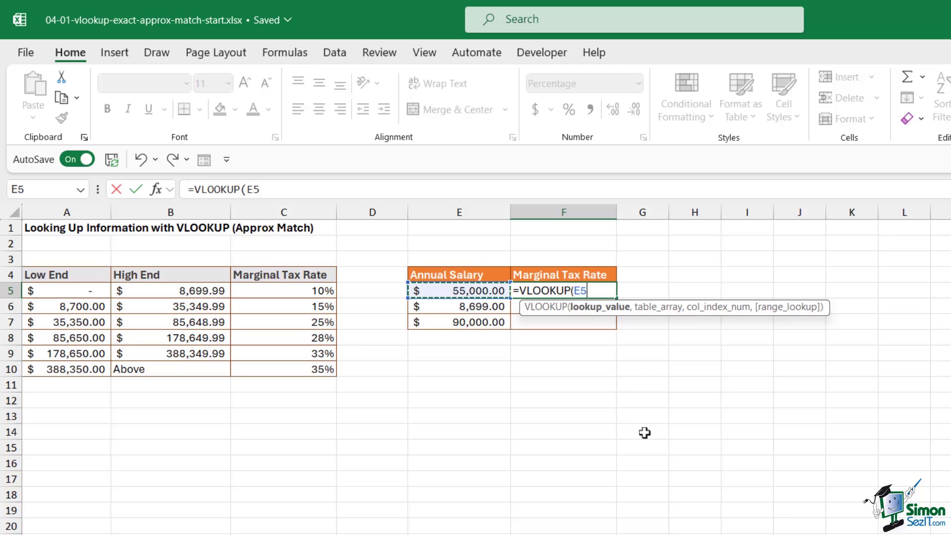
type(",")
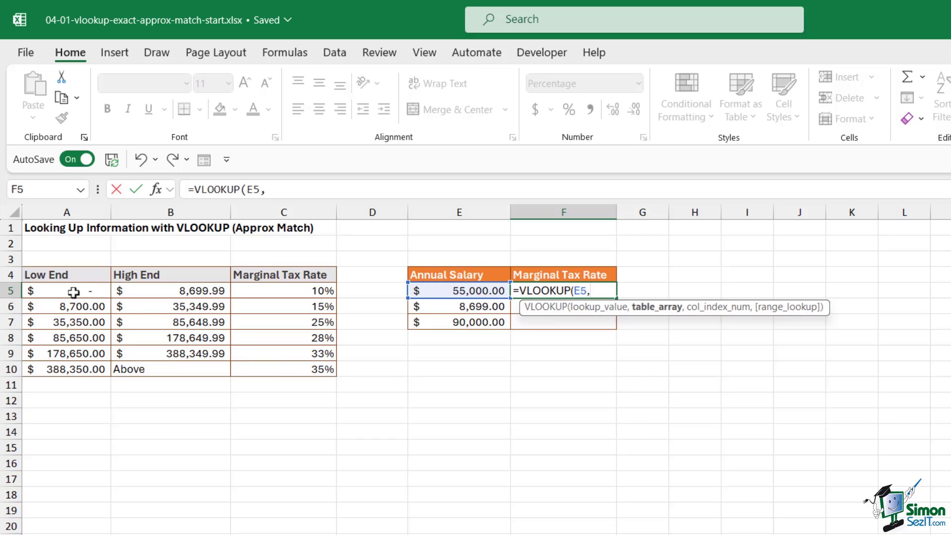
left_click_drag(62, 277, 300, 367)
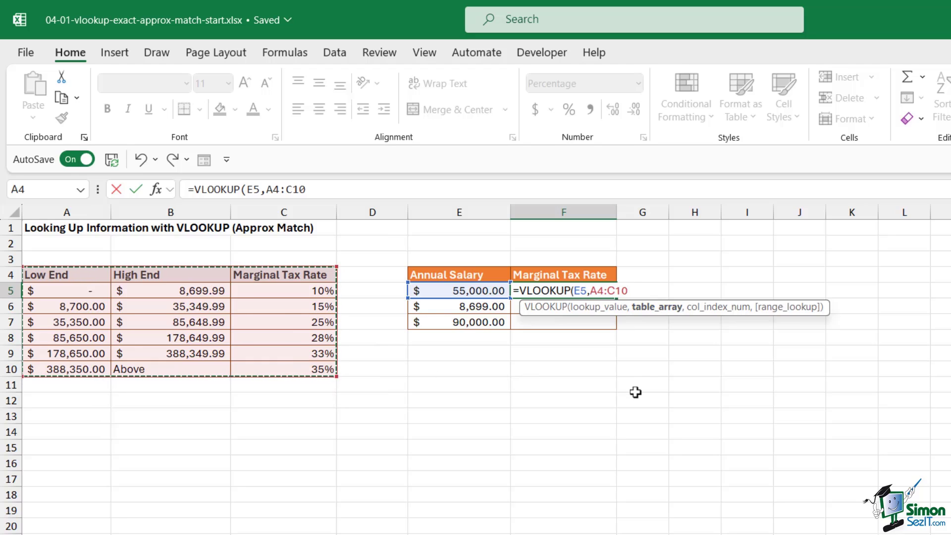
key("F4")
key("F4")
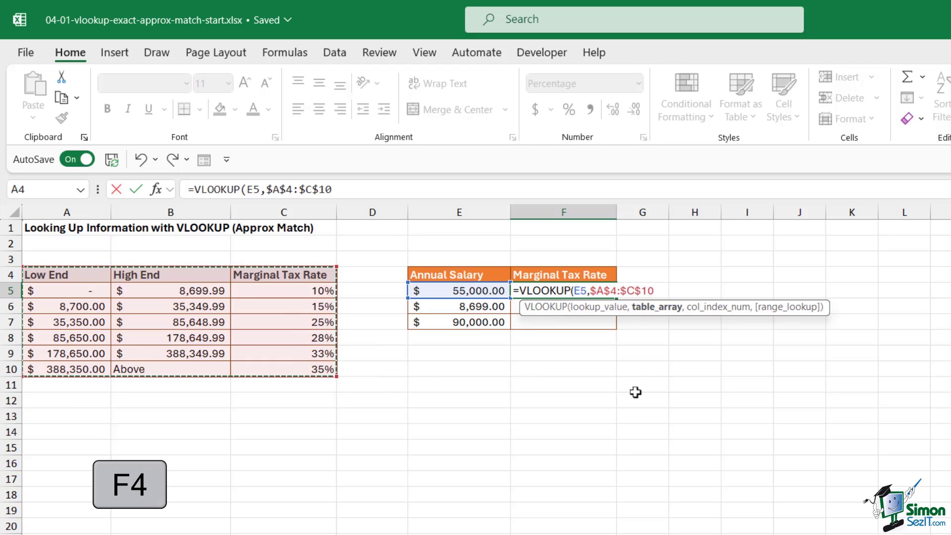
- Complete the VLOOKUP in F5 with column index 3 and TRUE for approximate match, and copy it down through F7
type(",")
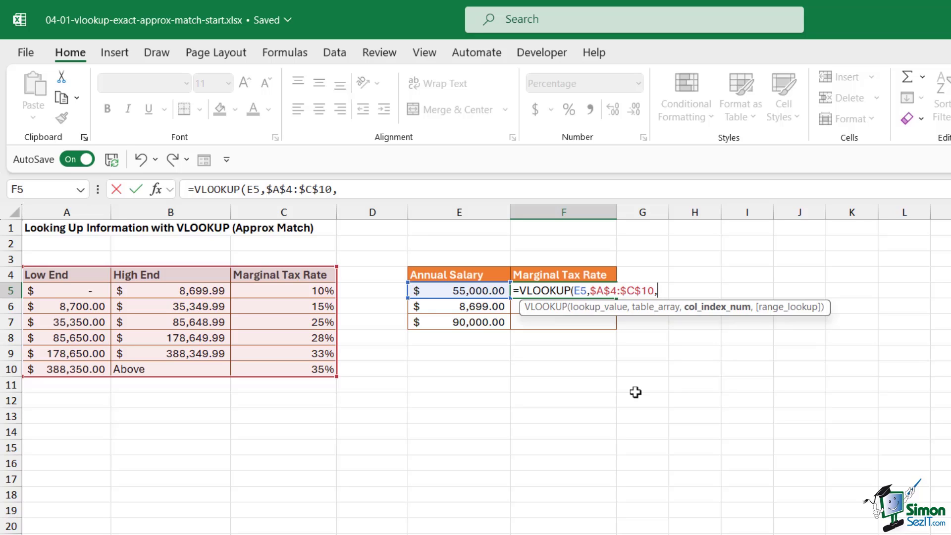
type("3,TR")
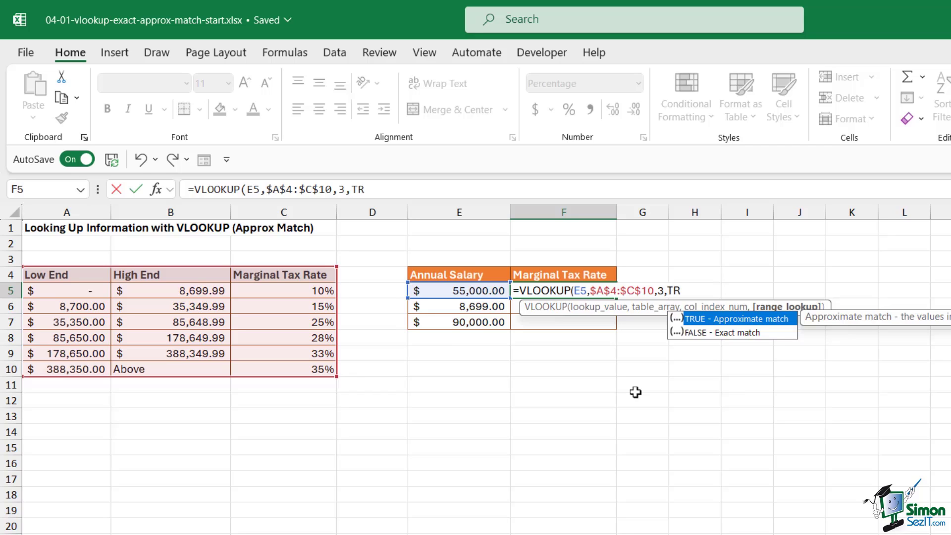
type("UE)")
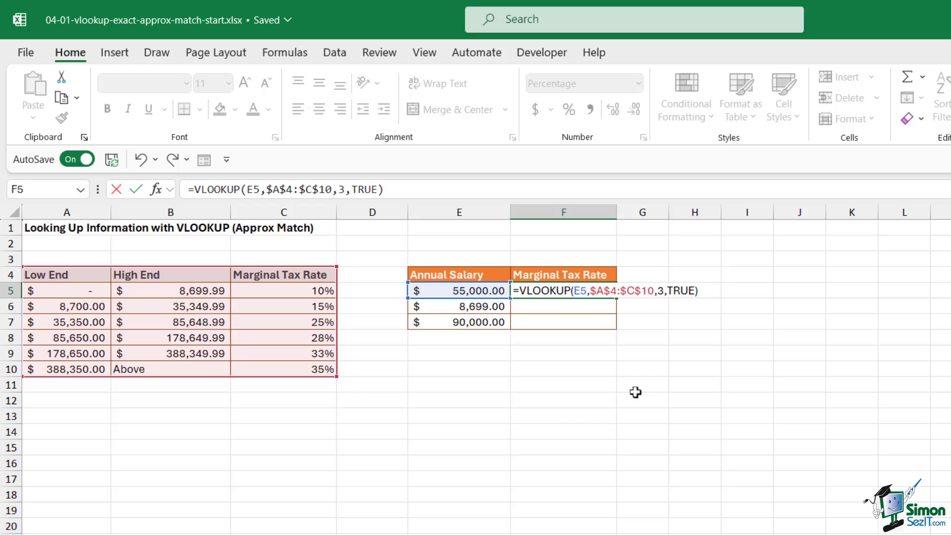
key("ctrl+Return")
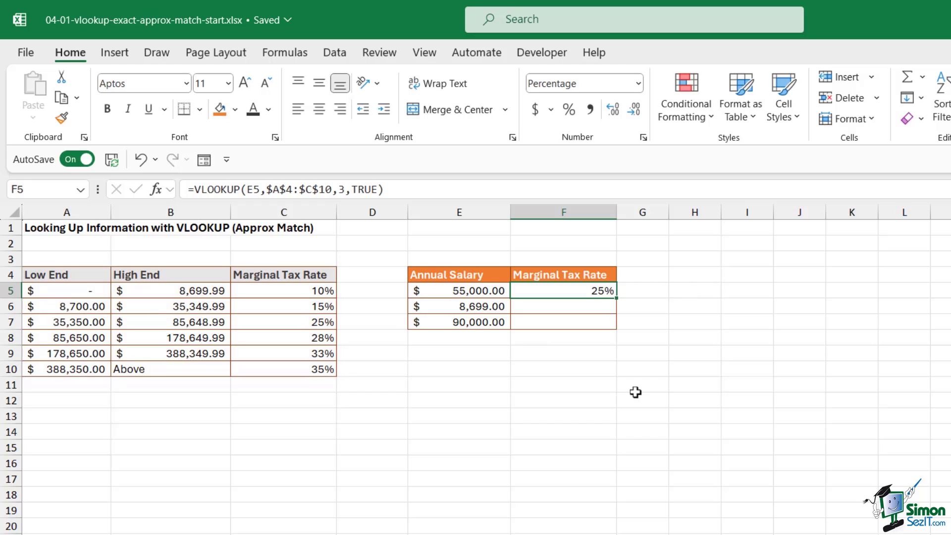
double_click(618, 297)
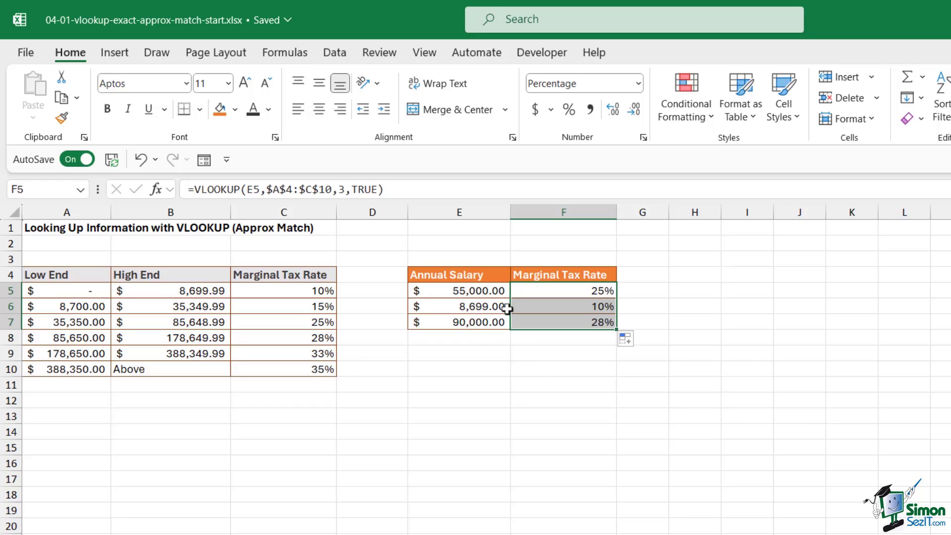
- Check the marginal tax rates returned for the salaries in E5 and E7 against their bracket rows in the tax table
left_click(479, 291)
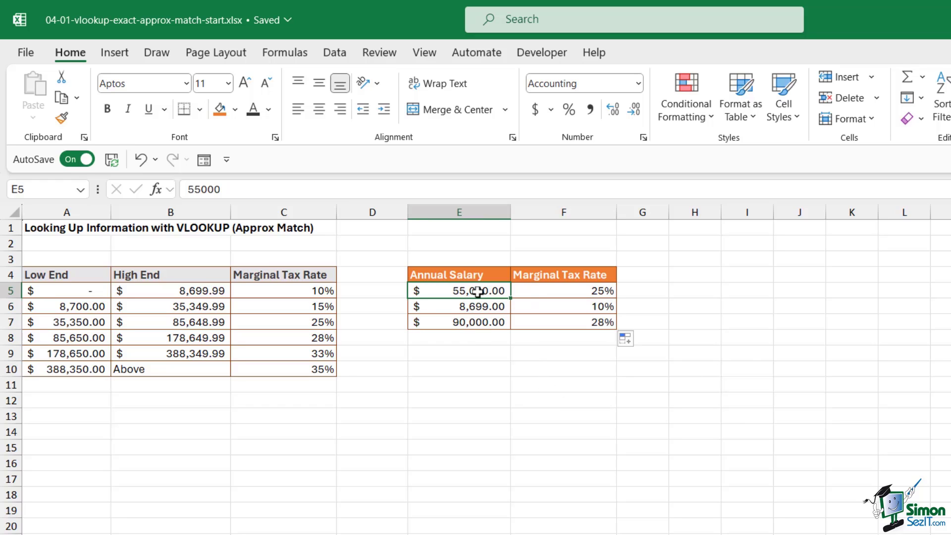
left_click(56, 323)
left_click_drag(56, 323, 322, 324)
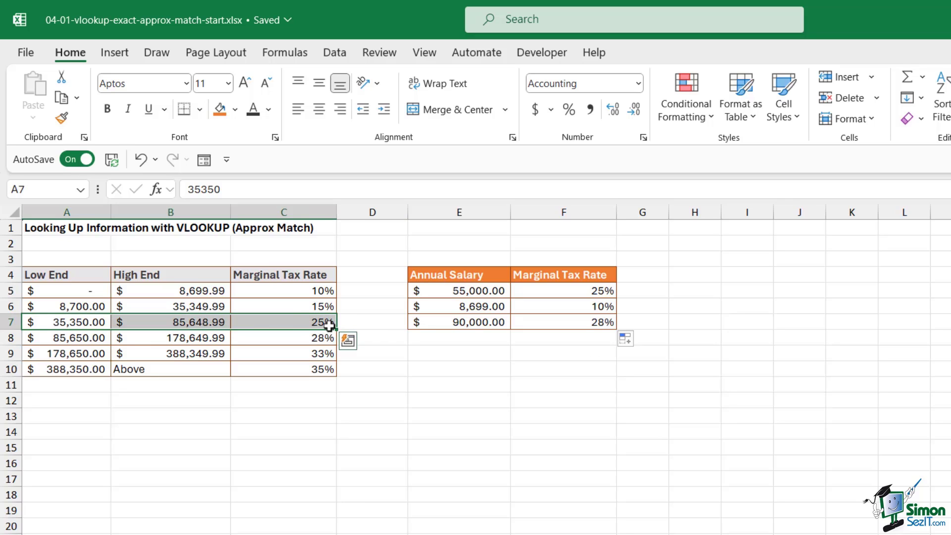
left_click(455, 323)
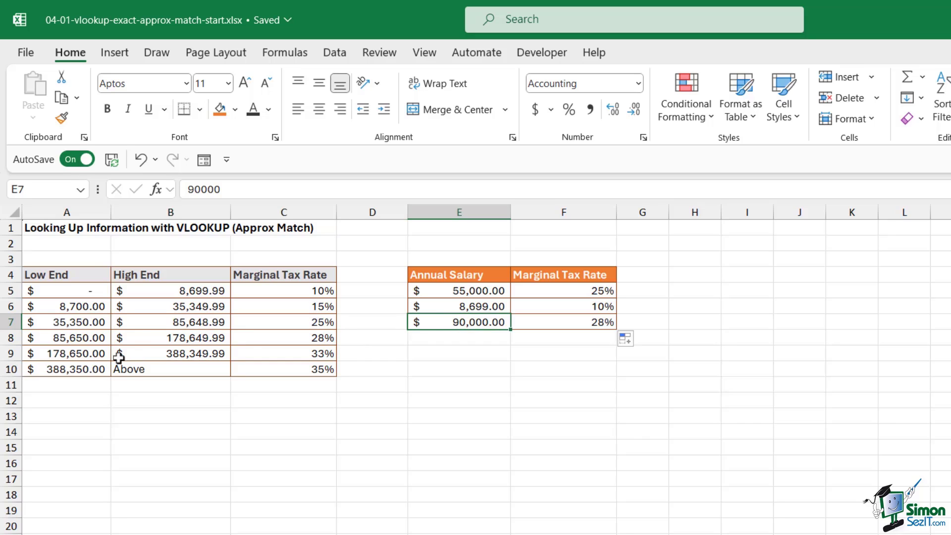
left_click_drag(49, 339, 315, 338)
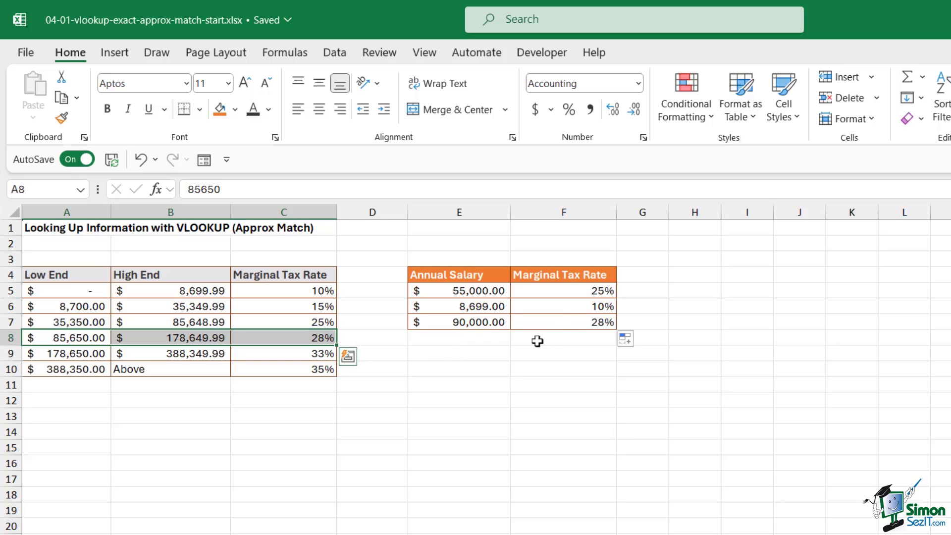
left_click(577, 323)
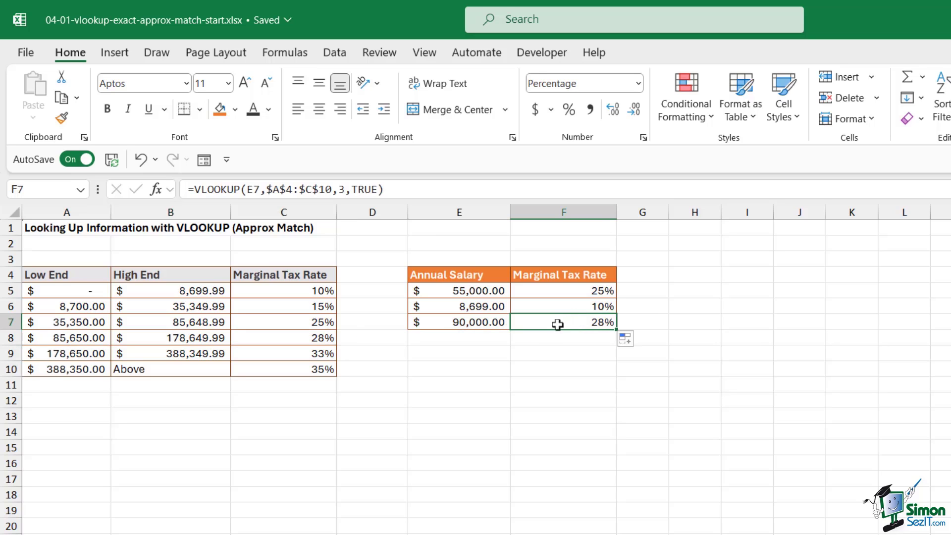
left_click(441, 419)
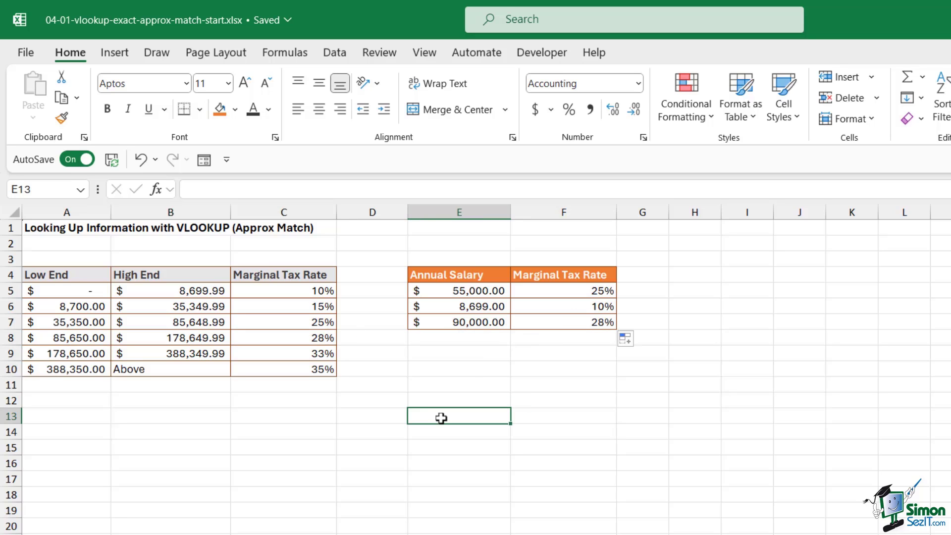